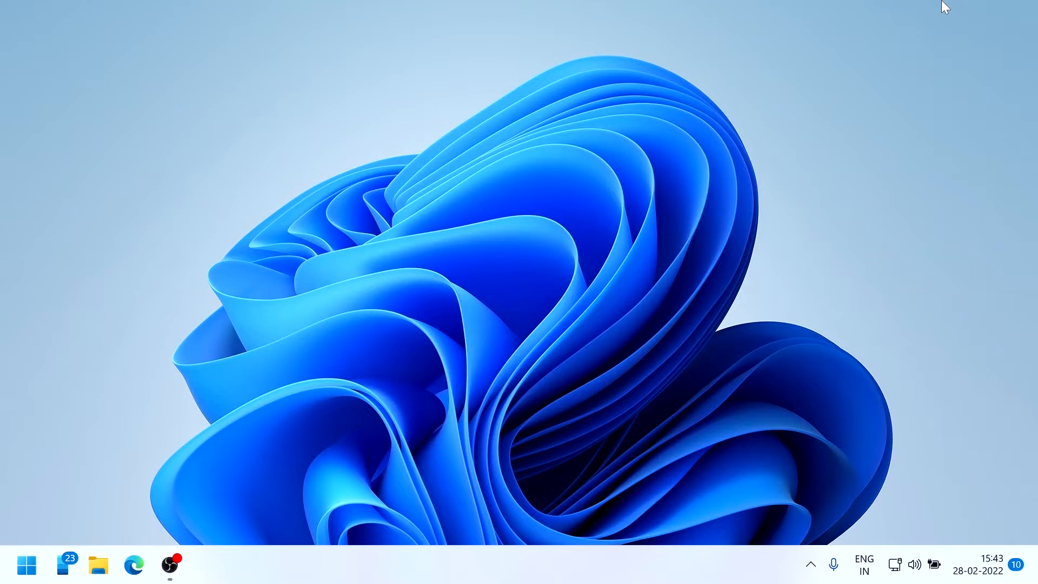
# Launch Chrome with the personal profile and go to the pasted Drive folder address
pyautogui.press('super')
pyautogui.write('ch')
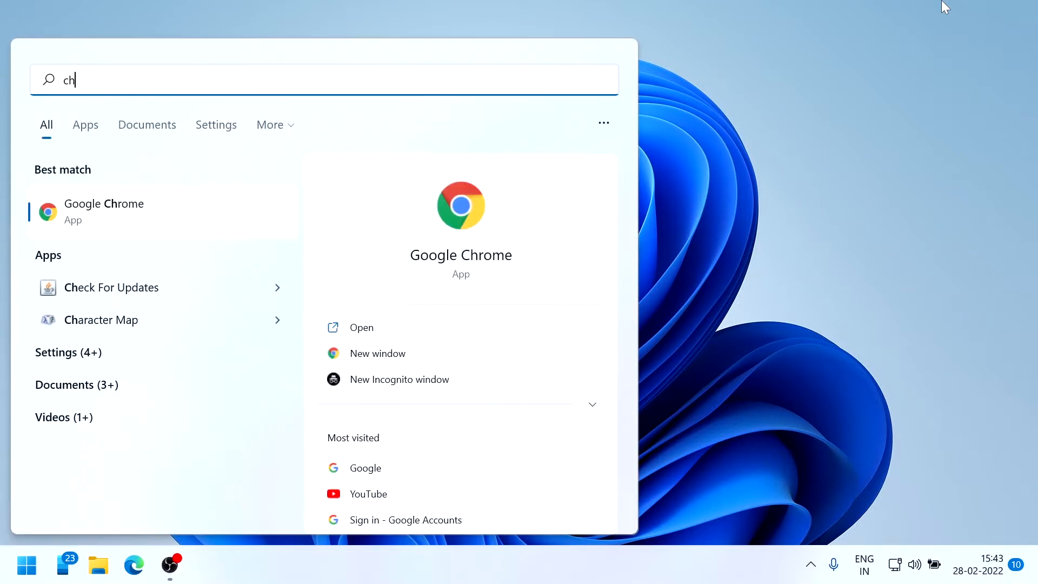
pyautogui.press('Return')
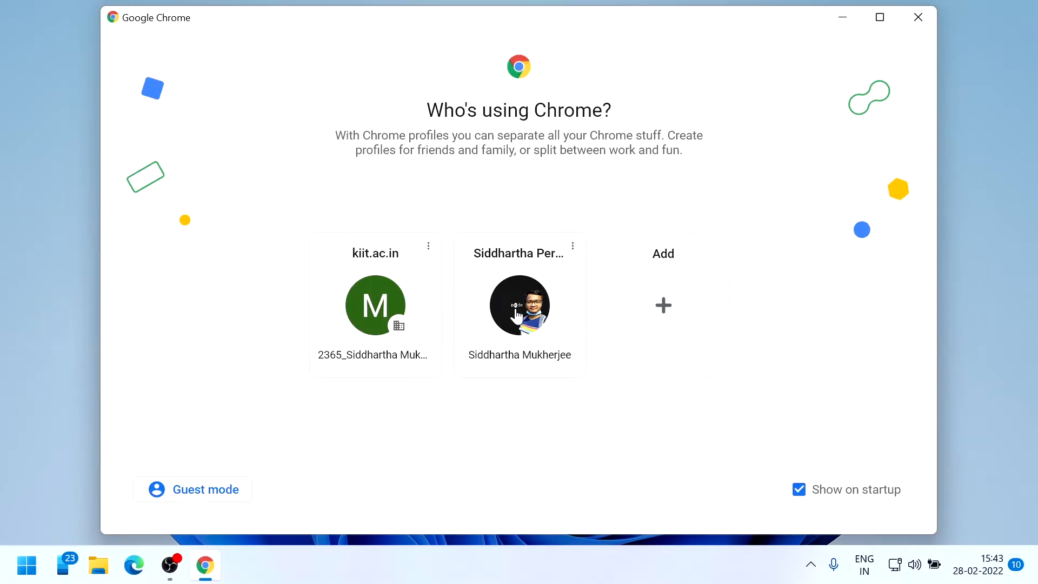
pyautogui.click(513, 309)
pyautogui.click(522, 42)
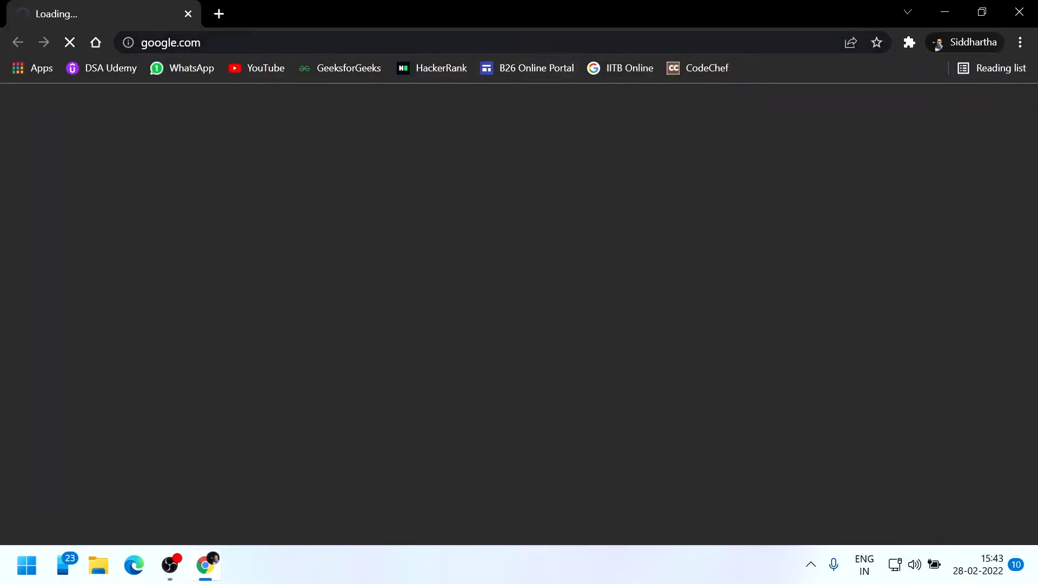
pyautogui.press('Return')
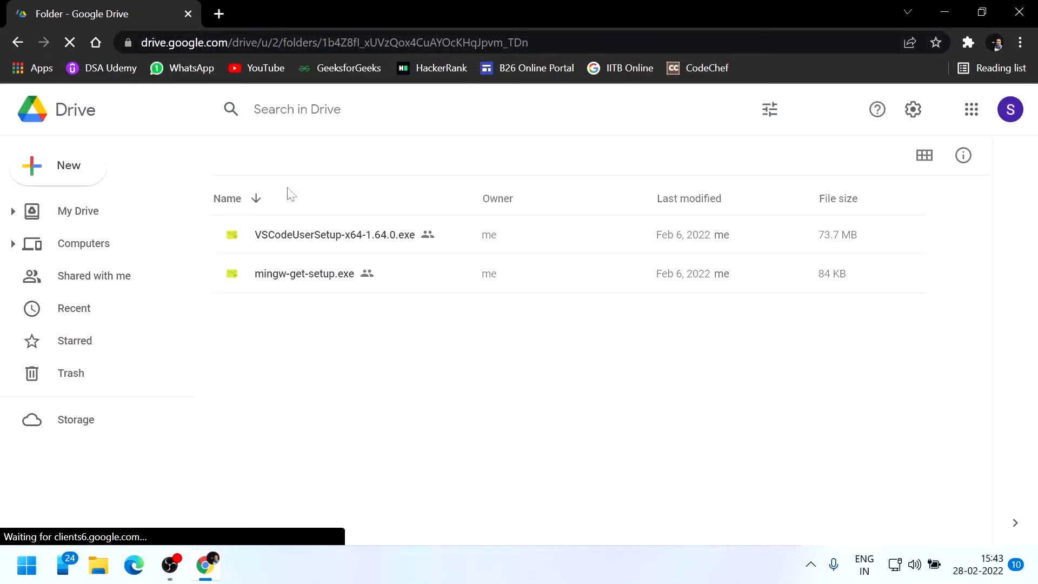
# Download VSCodeUserSetup-x64-1.64.0.exe from the C Compiler folder, confirming Download anyway
pyautogui.click(288, 239)
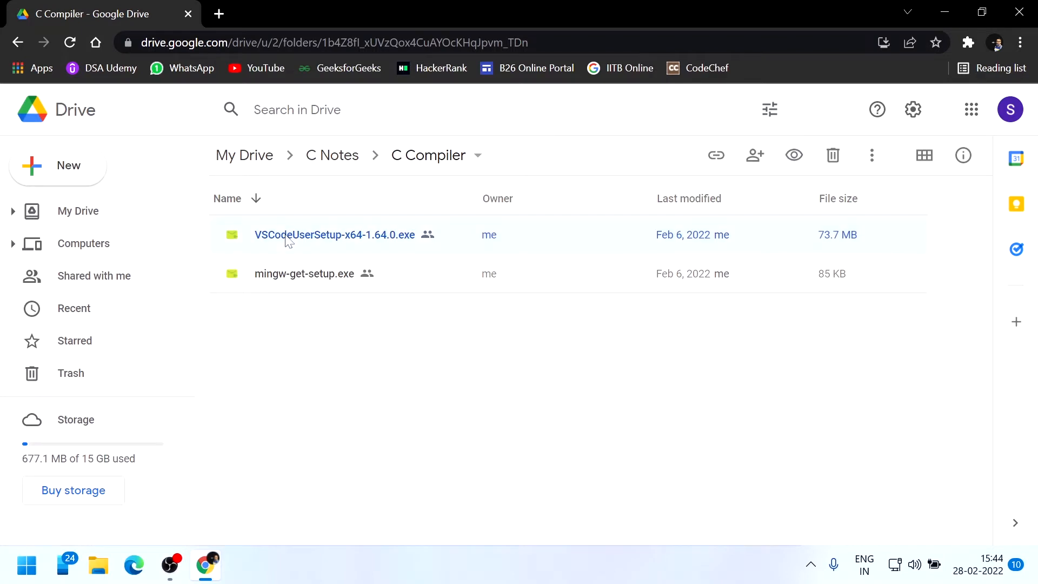
pyautogui.click(872, 156)
pyautogui.click(696, 458)
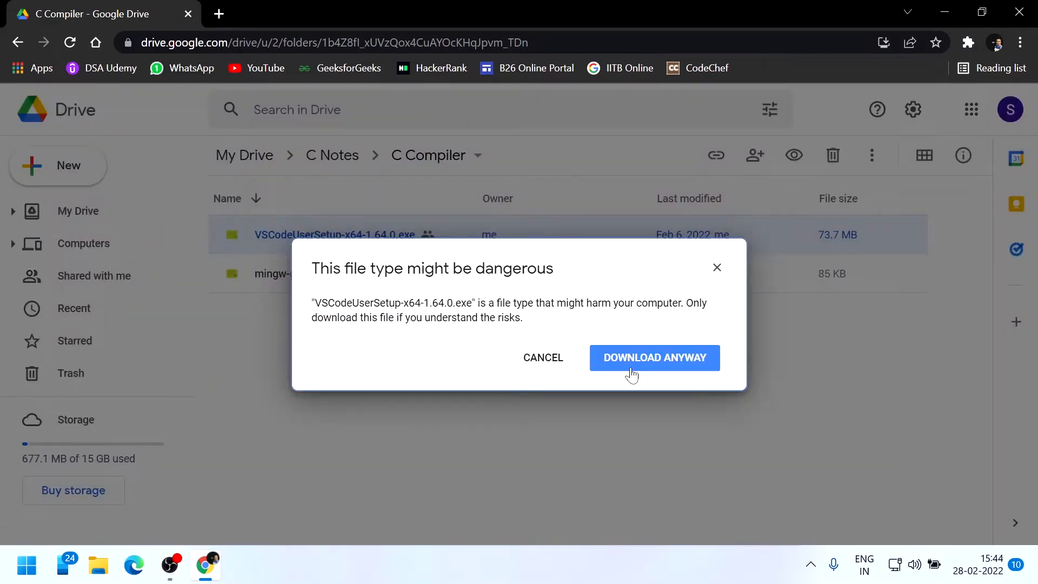
pyautogui.click(627, 370)
# Download mingw-get-setup.exe from the same folder, confirming Download anyway
pyautogui.click(237, 291)
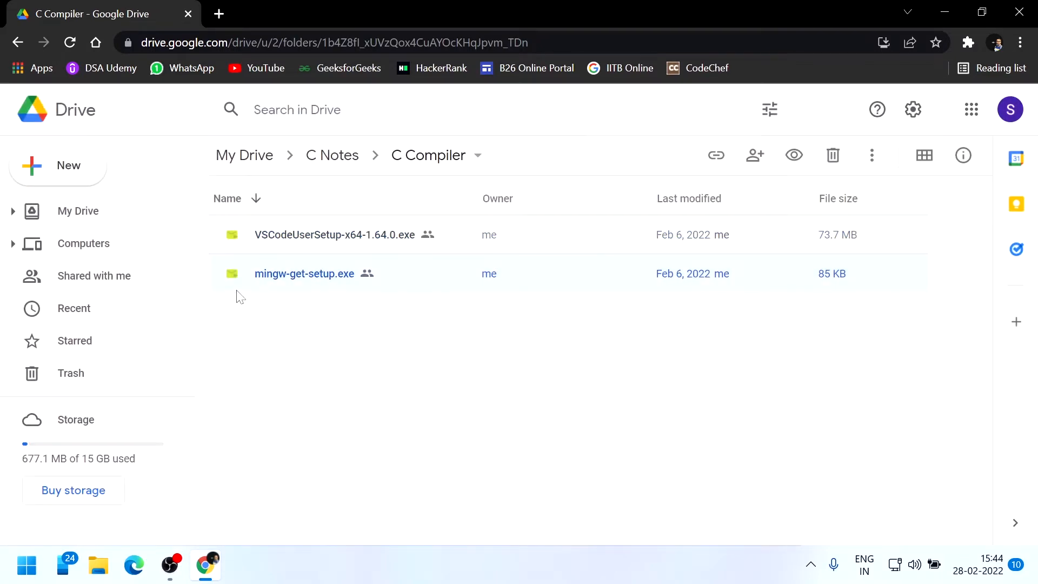
pyautogui.click(859, 157)
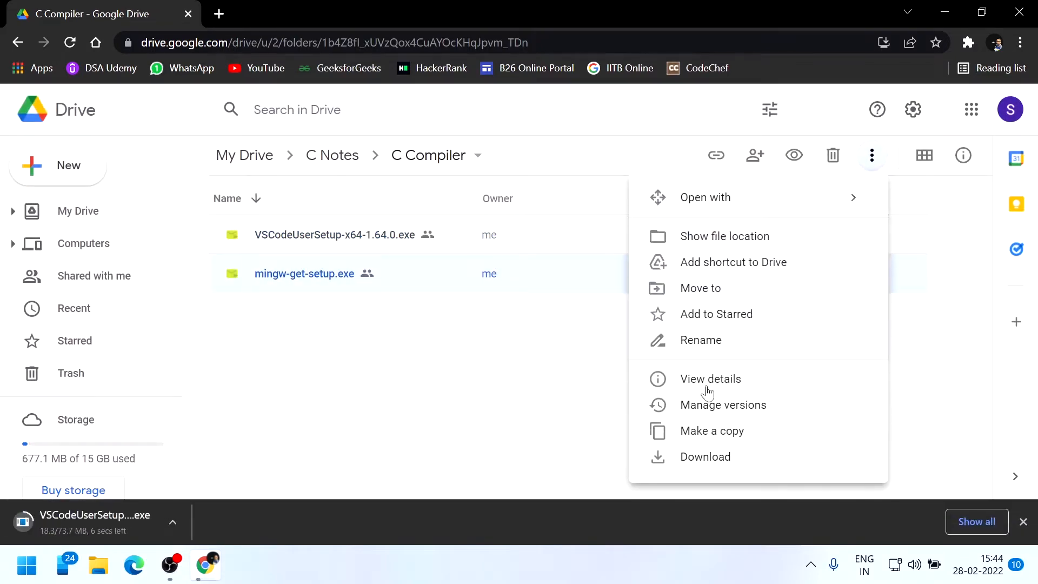
pyautogui.click(692, 457)
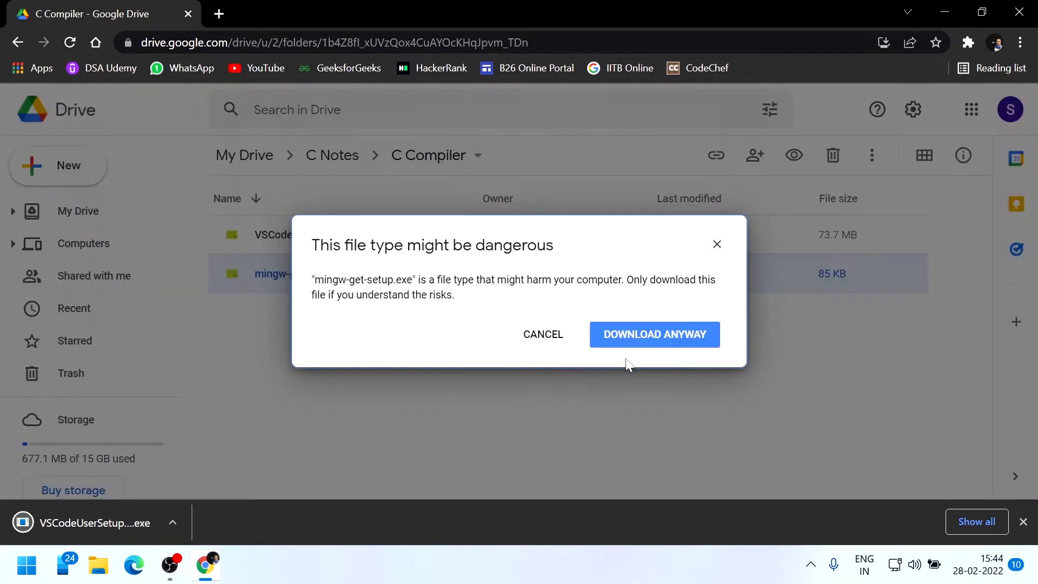
pyautogui.click(659, 343)
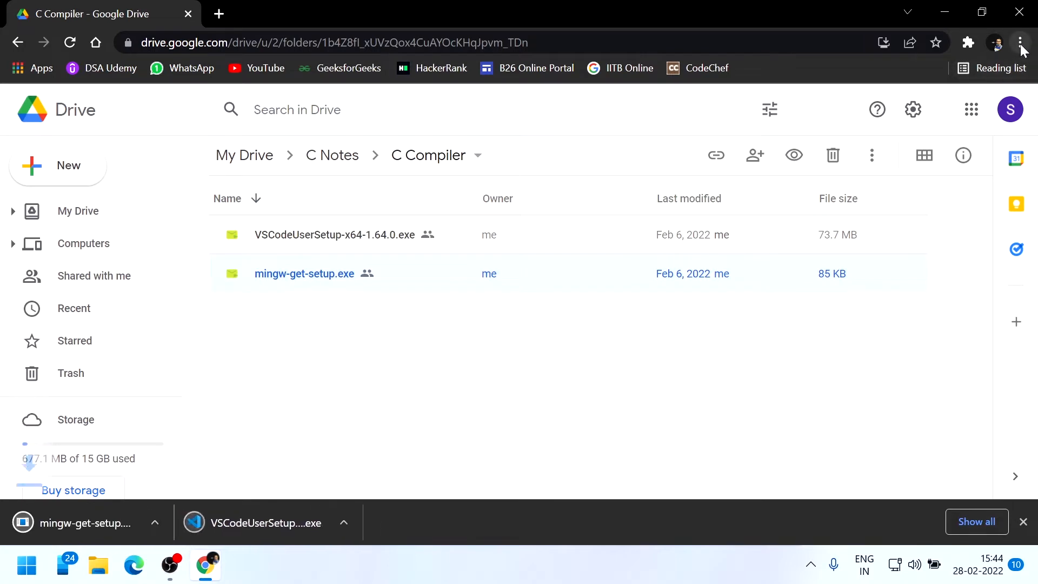
pyautogui.click(1019, 43)
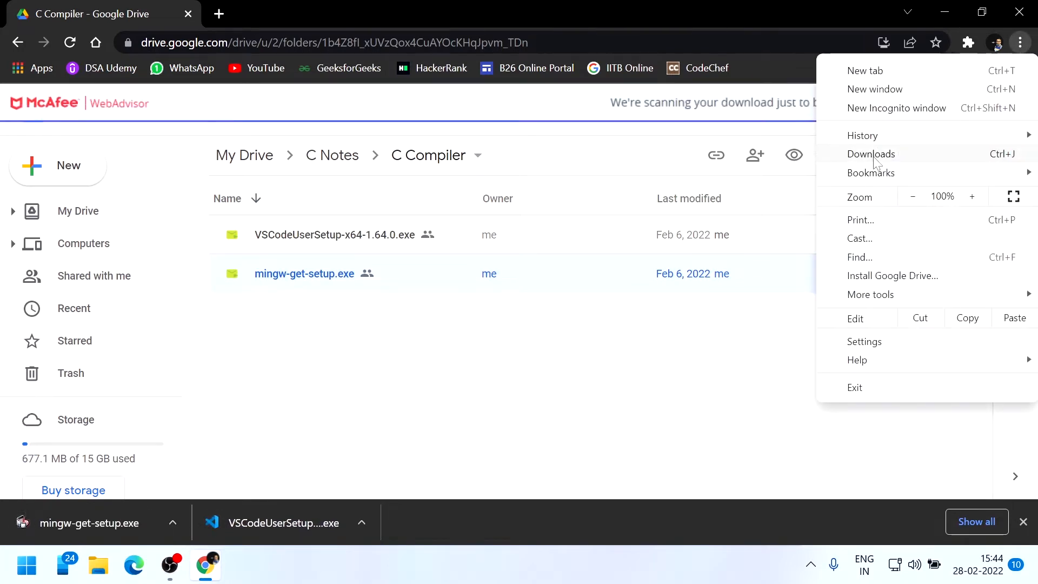
# In Chrome Downloads, remove the stale mingw and duplicate VS Code entries, then run the VS Code installer
pyautogui.click(874, 156)
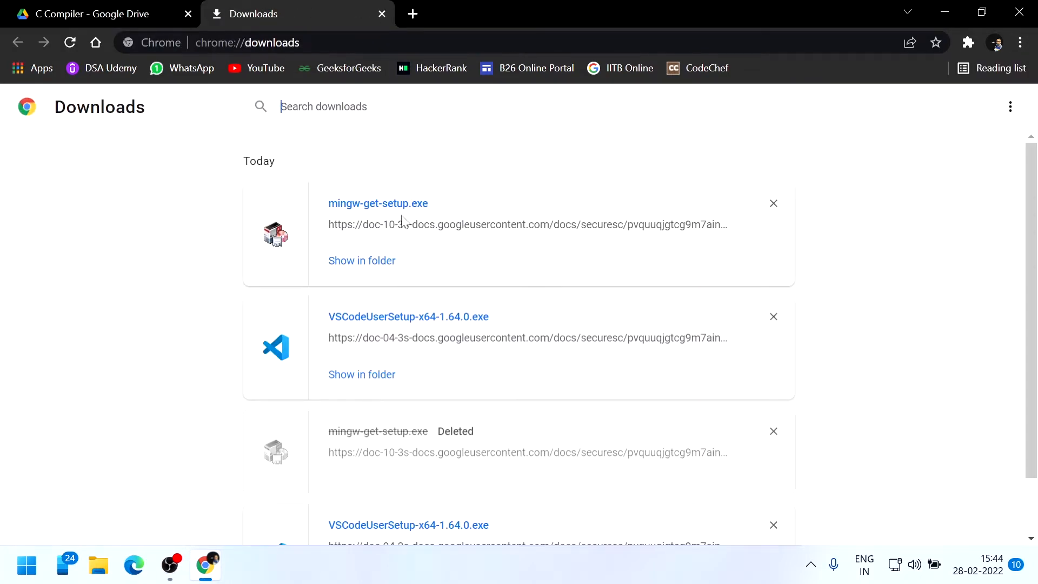
pyautogui.click(764, 436)
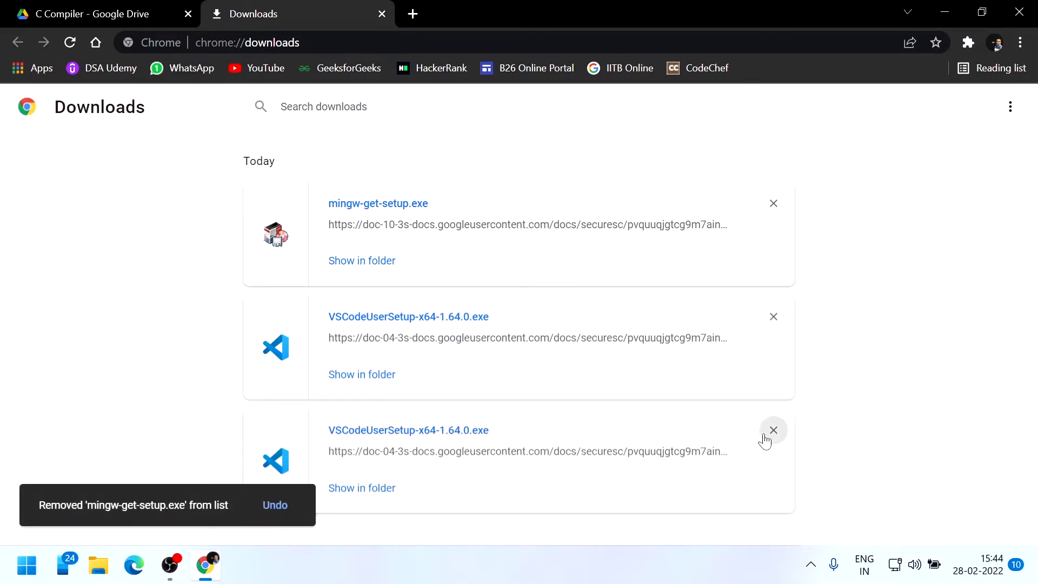
pyautogui.click(764, 437)
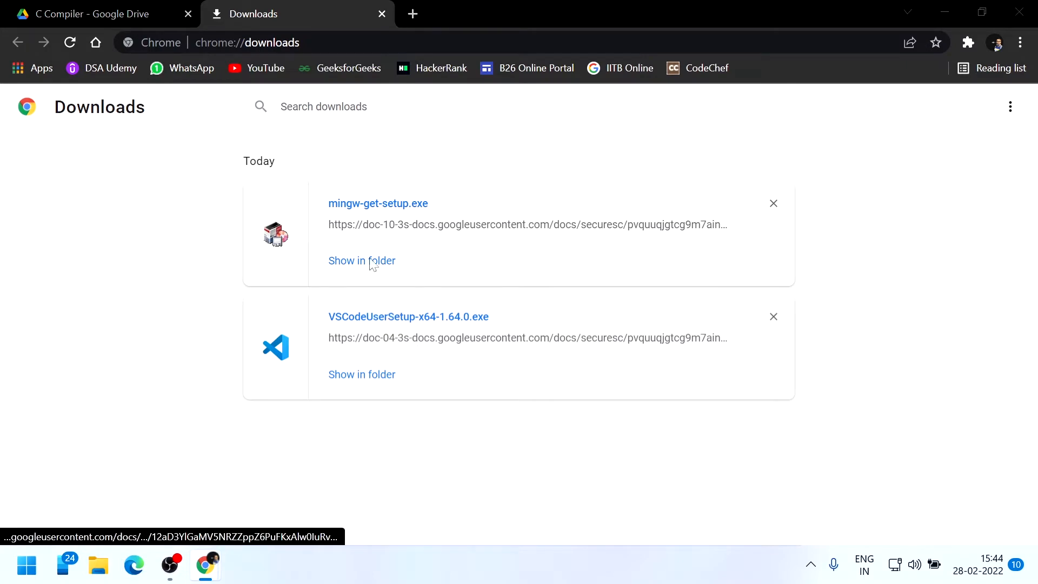
pyautogui.click(387, 436)
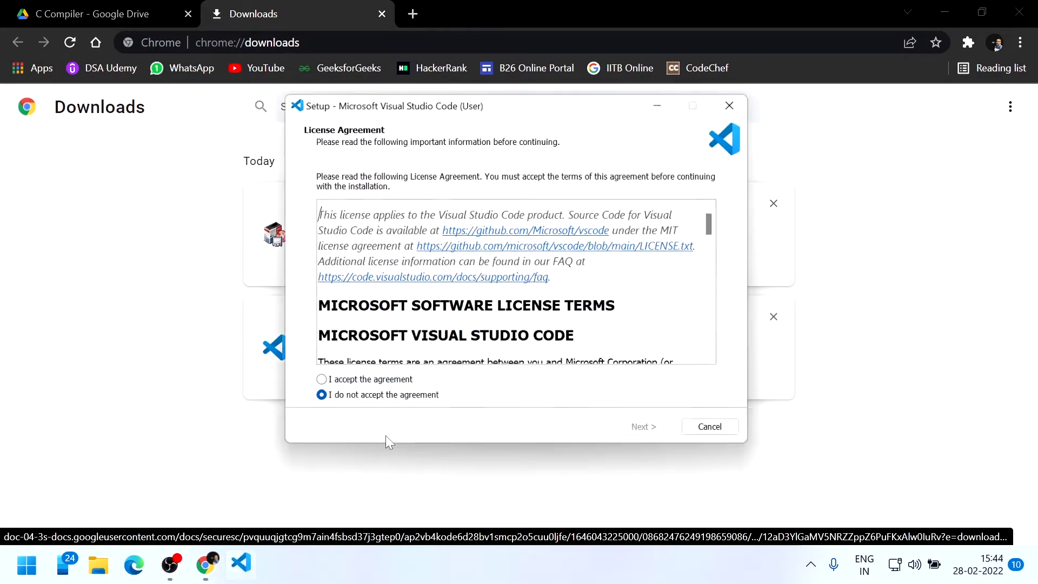
# Accept the VS Code licence and keep the default install folder and Start menu folder
pyautogui.click(366, 385)
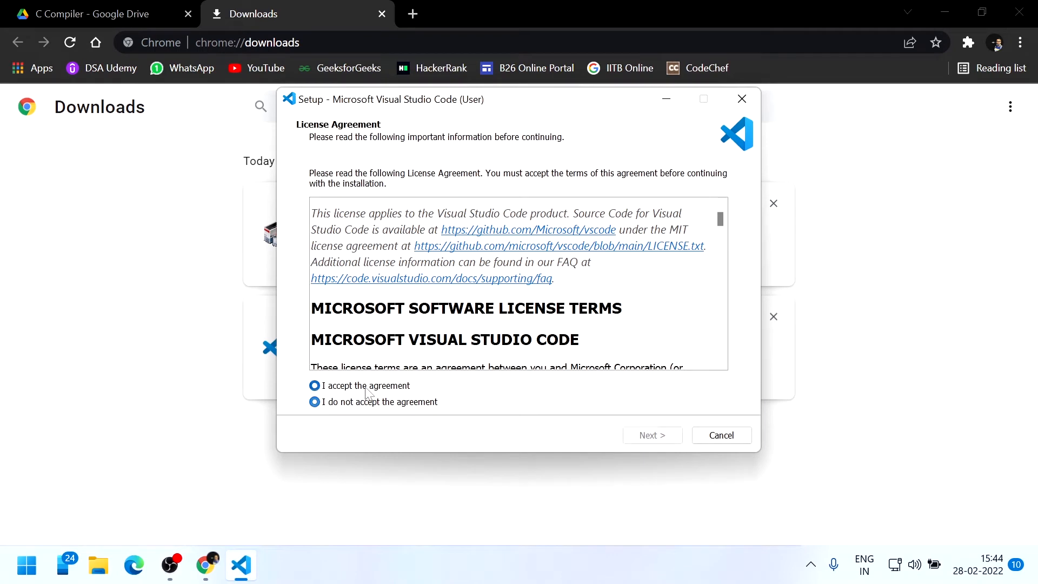
pyautogui.click(652, 436)
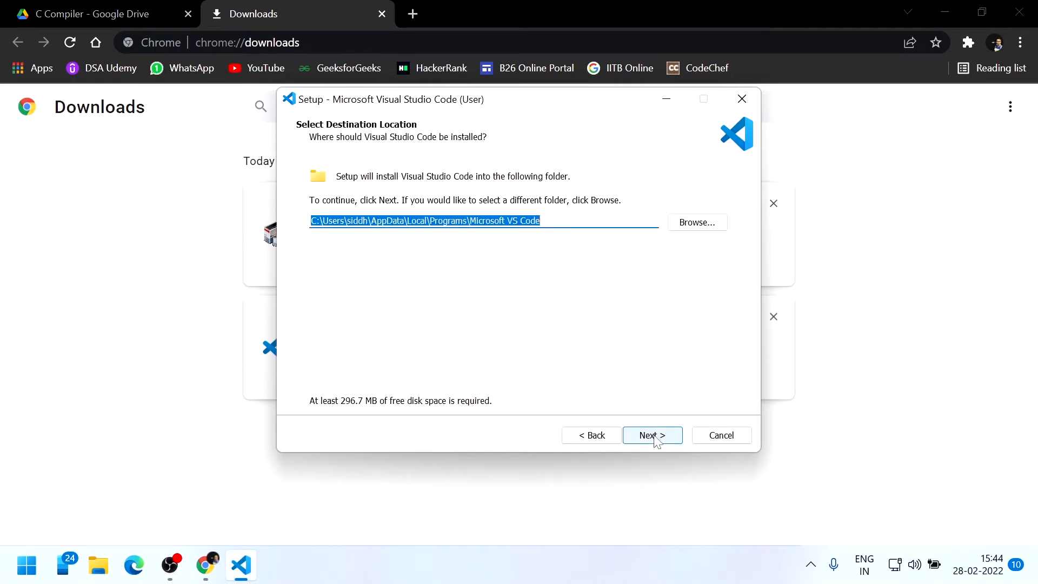
pyautogui.click(654, 435)
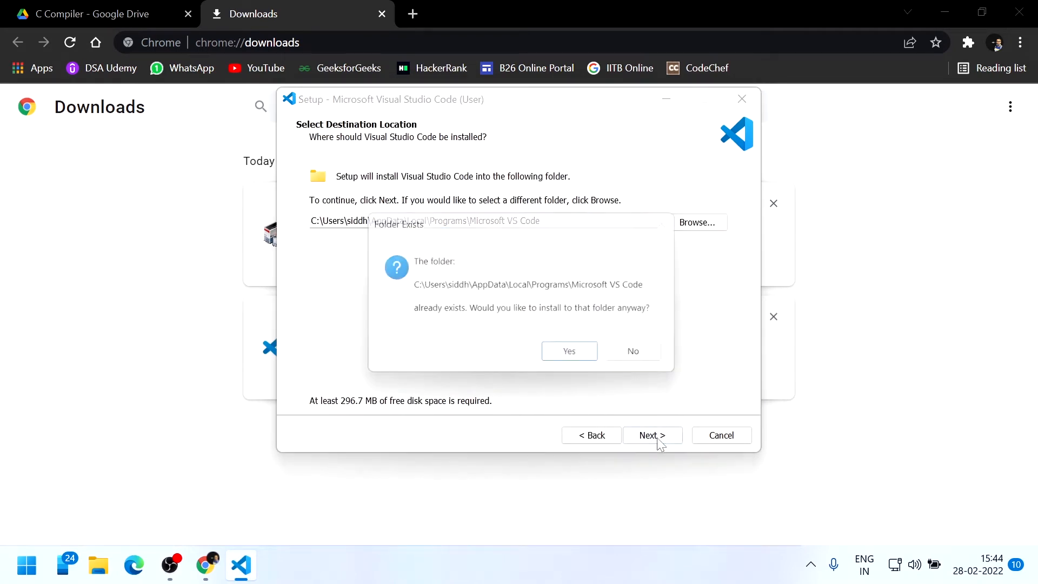
pyautogui.click(576, 356)
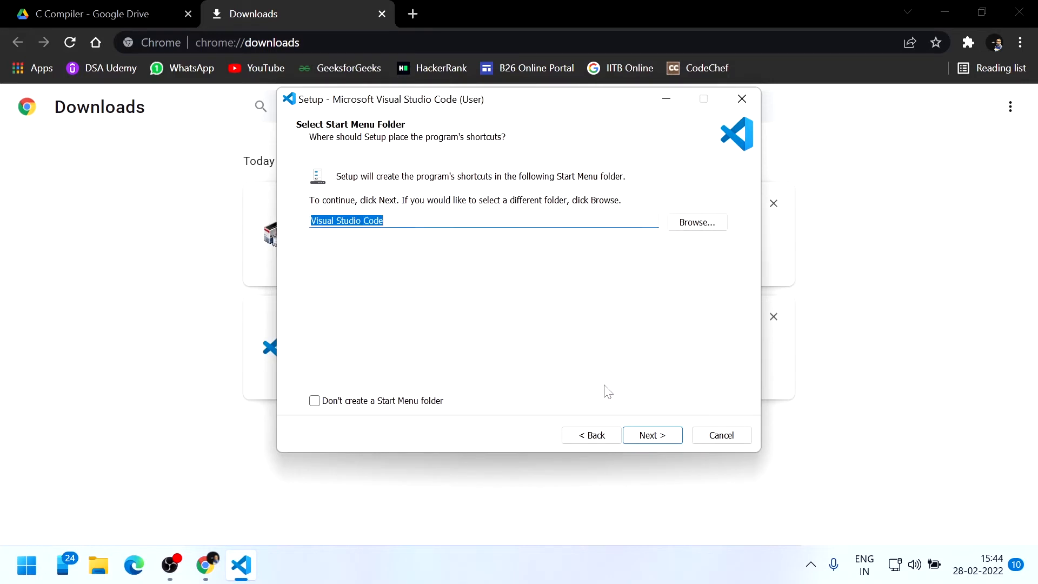
pyautogui.click(650, 435)
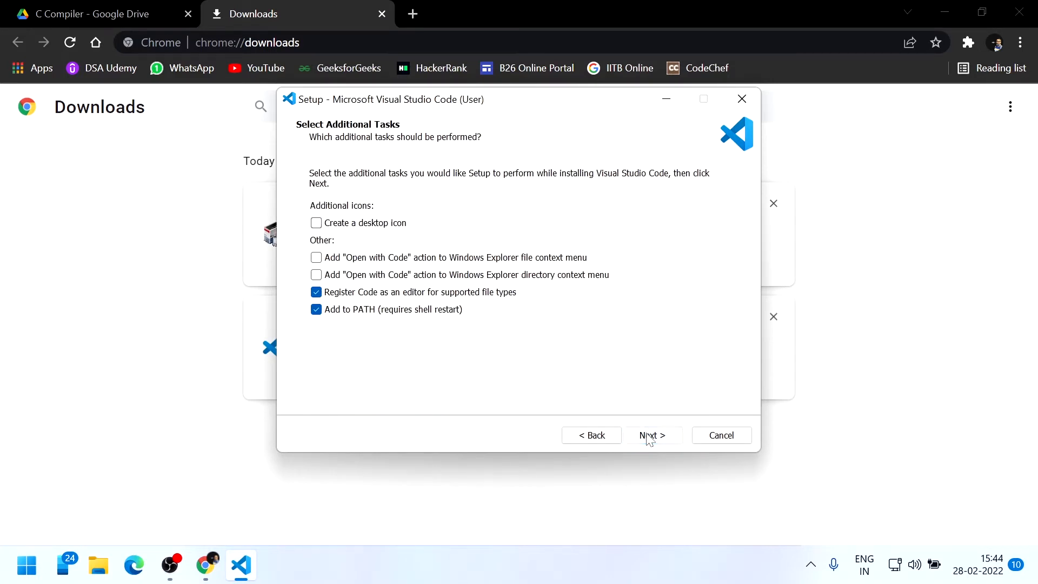
# Enable both Open with Code actions, install VS Code, and launch mingw-get-setup.exe
pyautogui.click(318, 258)
pyautogui.click(316, 275)
pyautogui.click(647, 440)
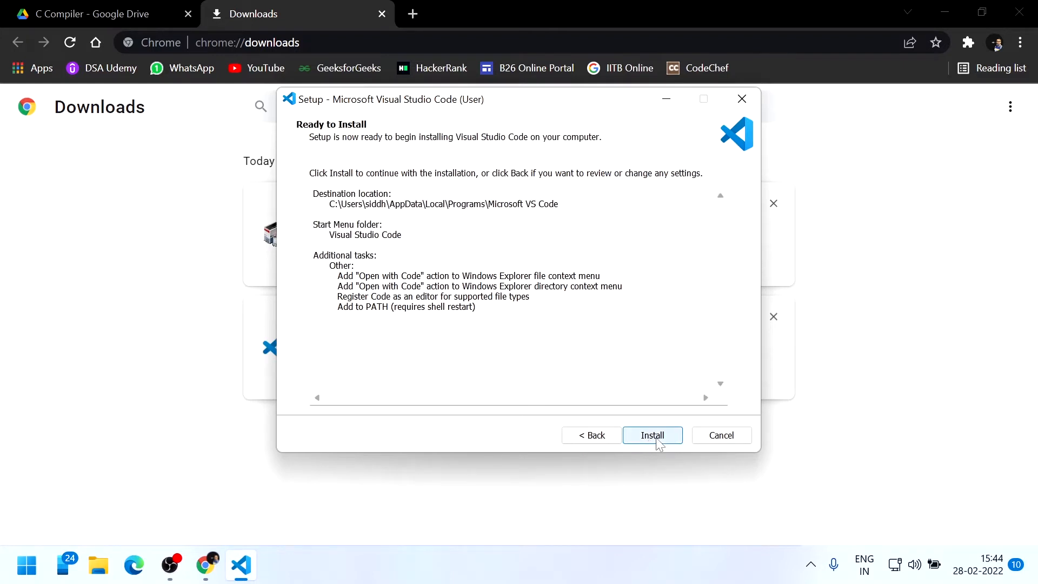
pyautogui.click(654, 438)
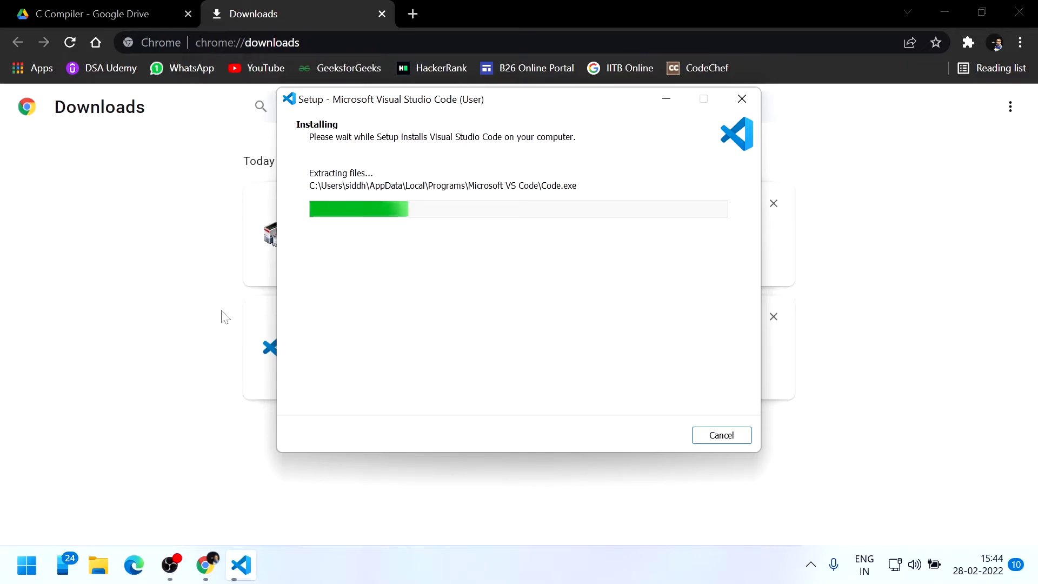
pyautogui.click(186, 283)
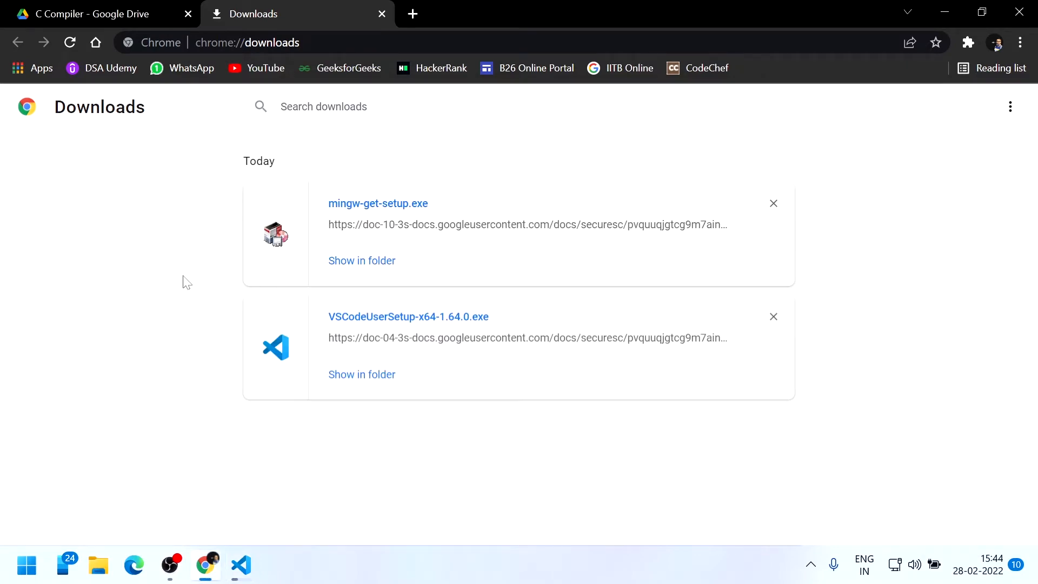
pyautogui.click(373, 204)
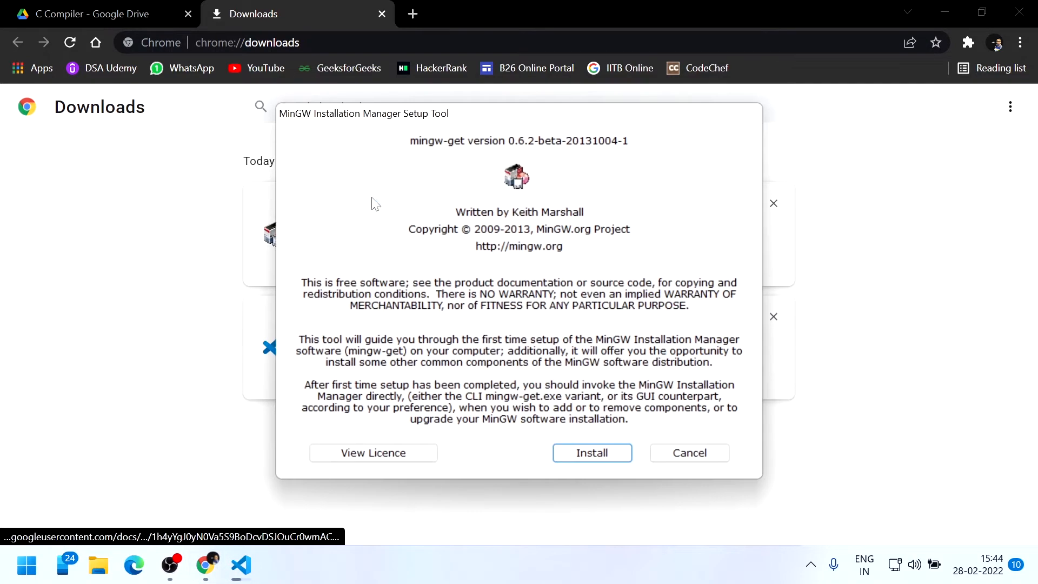
# Keep the default C:\MinGW preferences and start downloading the MinGW Installation Manager
pyautogui.click(626, 457)
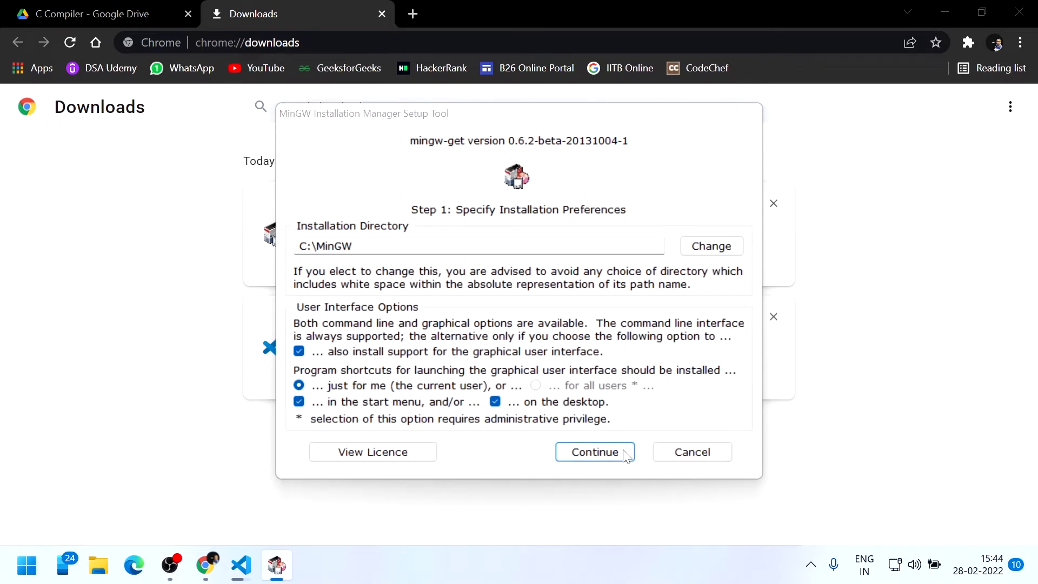
pyautogui.click(595, 454)
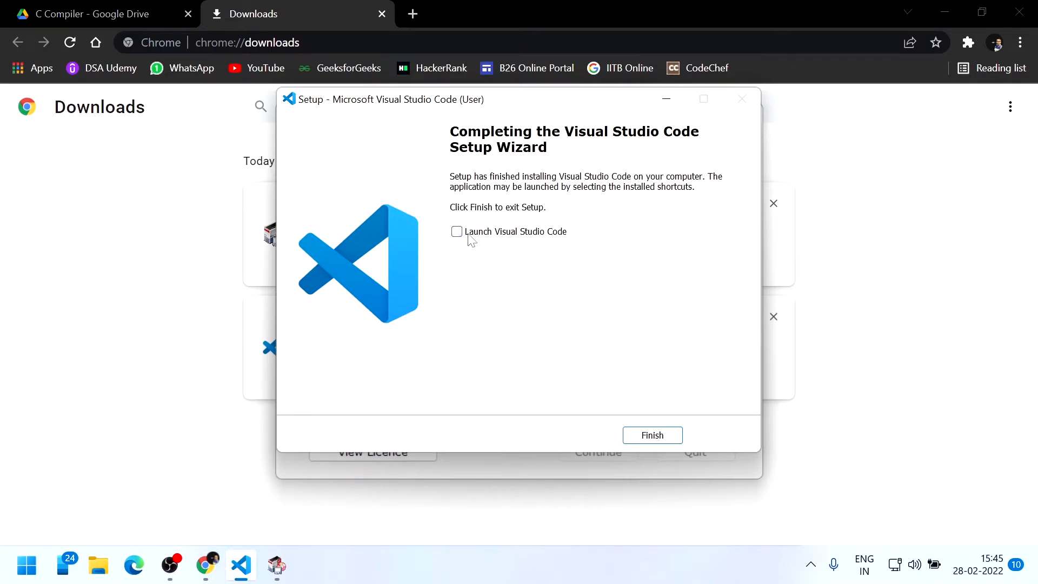
# Finish the VS Code setup wizard and close Chrome
pyautogui.click(653, 435)
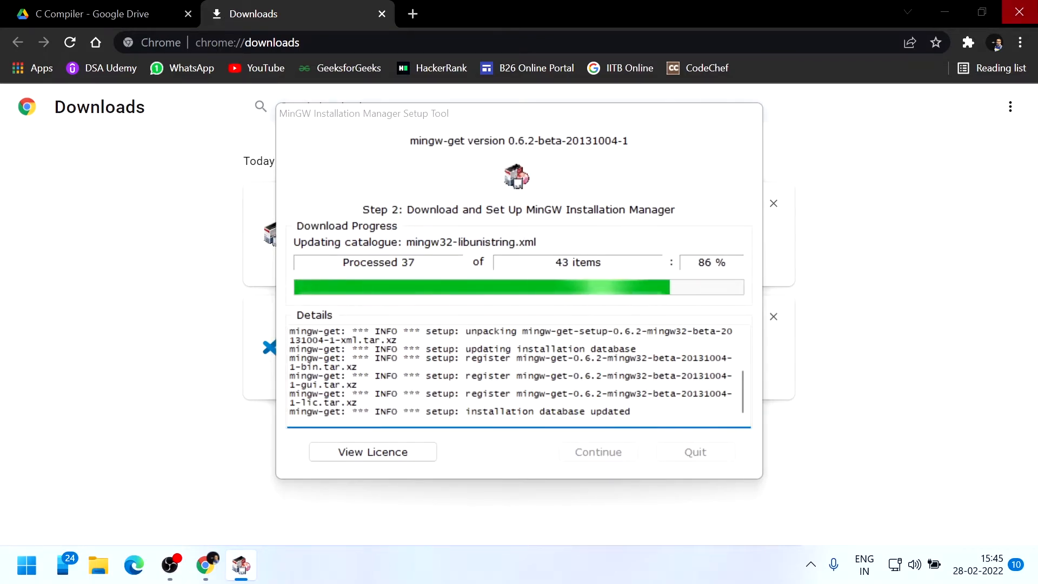
pyautogui.click(1018, 12)
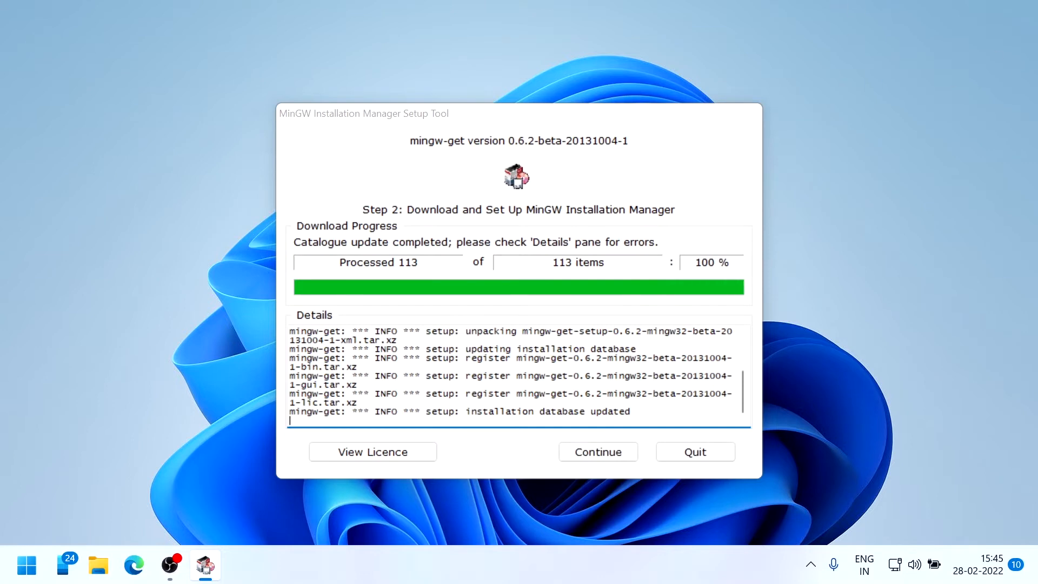
# Open the MinGW package catalogue and mark mingw32-gcc-objc for installation
pyautogui.click(616, 458)
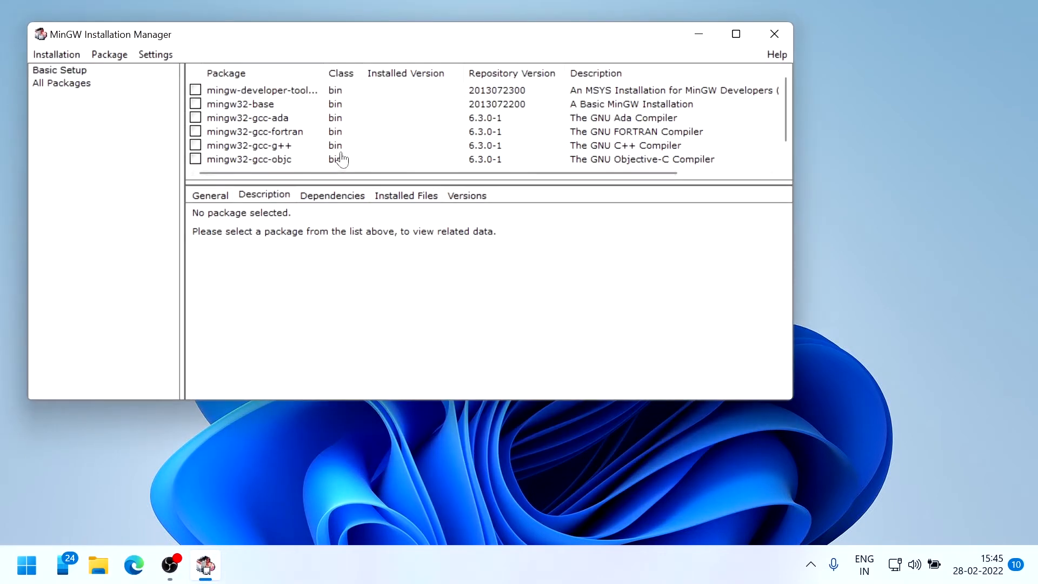
pyautogui.scroll(-1, 346, 140)
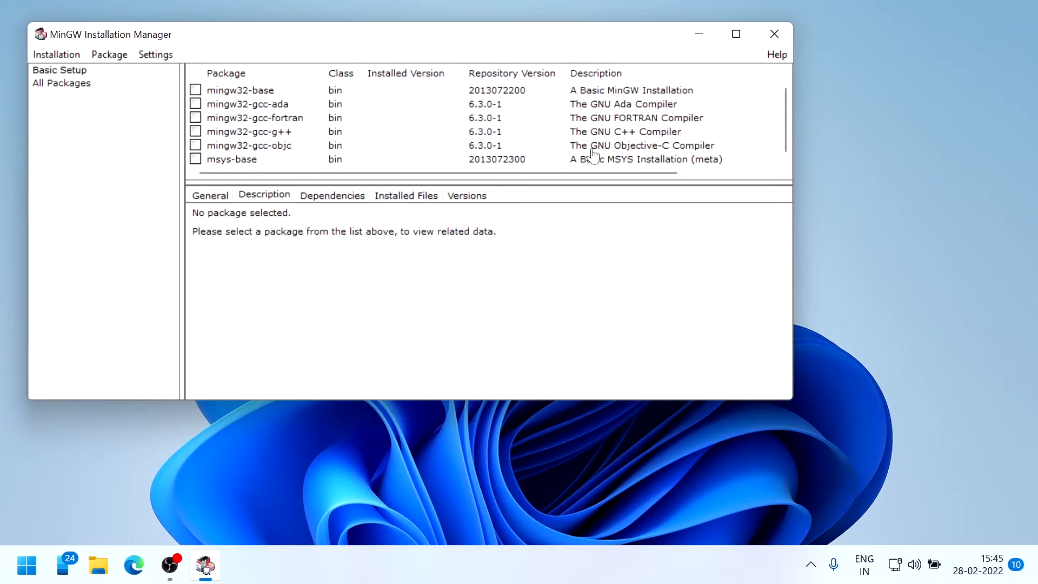
pyautogui.click(195, 145)
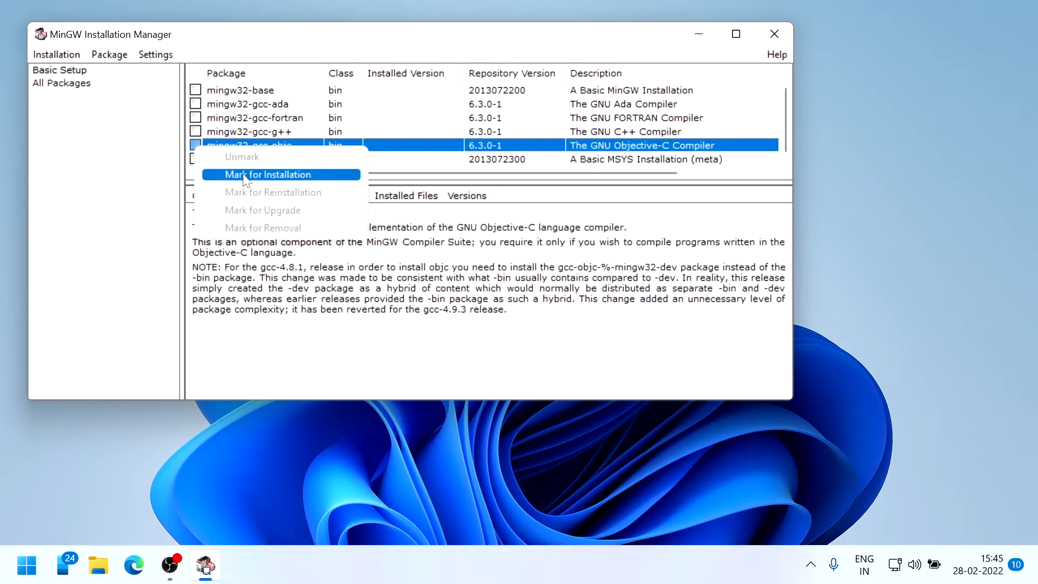
pyautogui.click(268, 174)
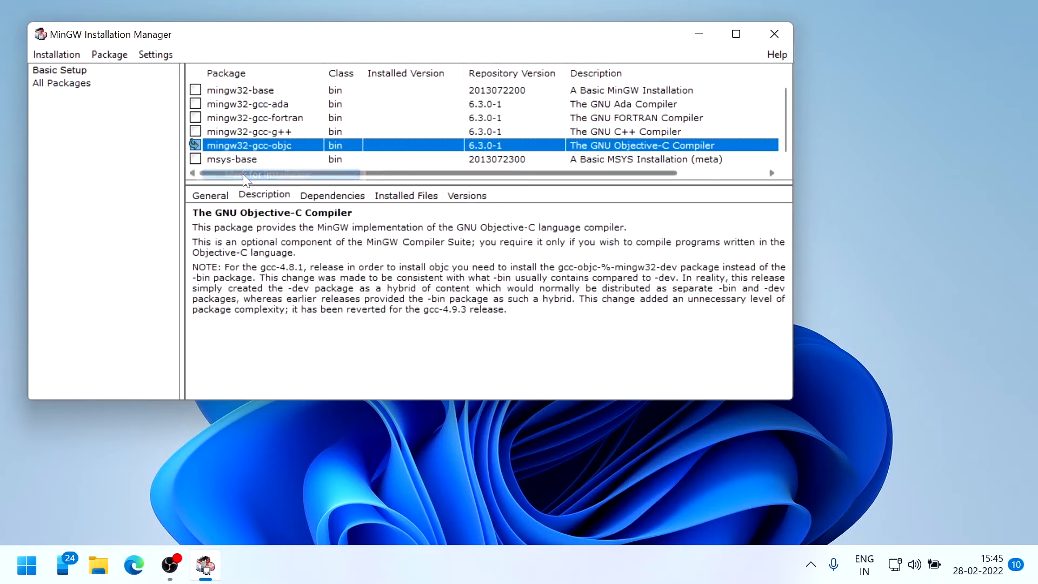
# Apply the 24 scheduled package changes and close the progress window when installation completes
pyautogui.click(72, 56)
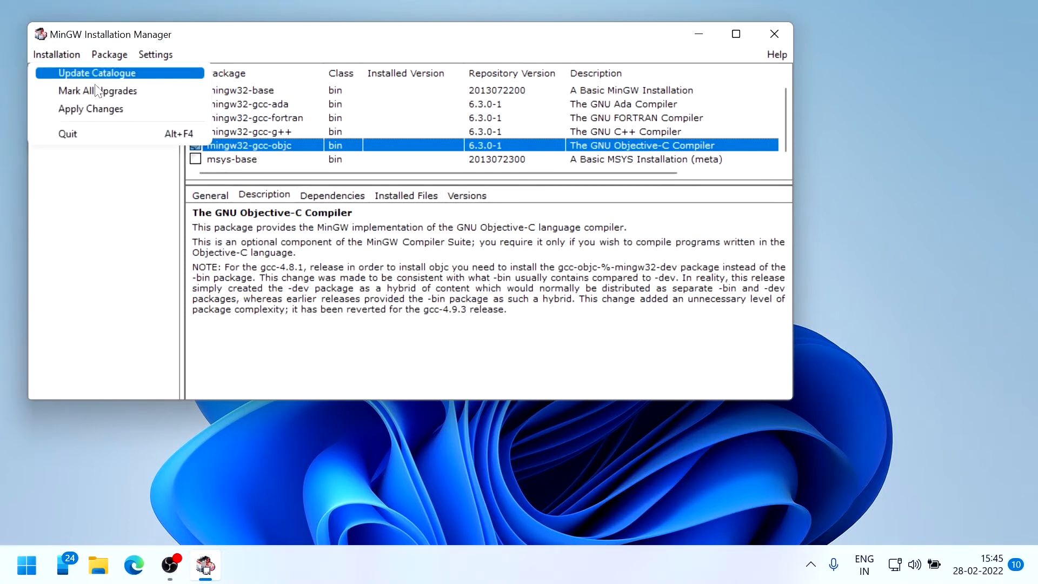
pyautogui.click(115, 109)
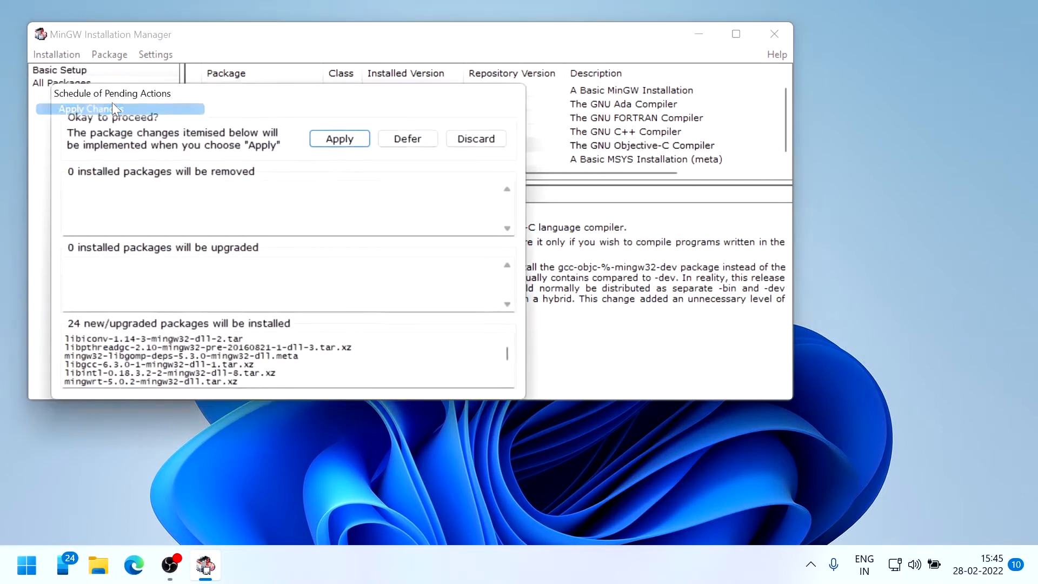
pyautogui.click(339, 139)
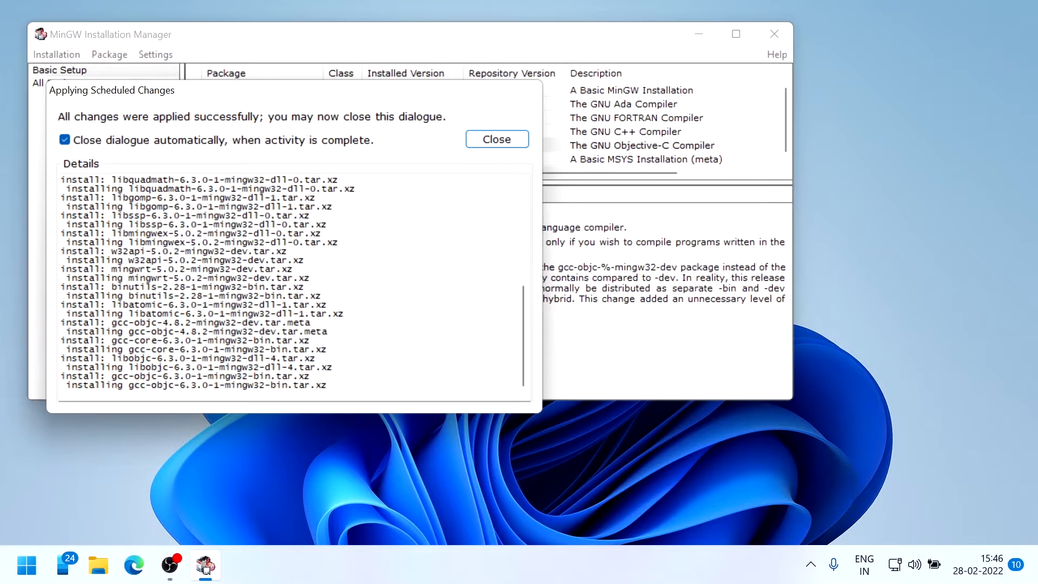
pyautogui.click(496, 141)
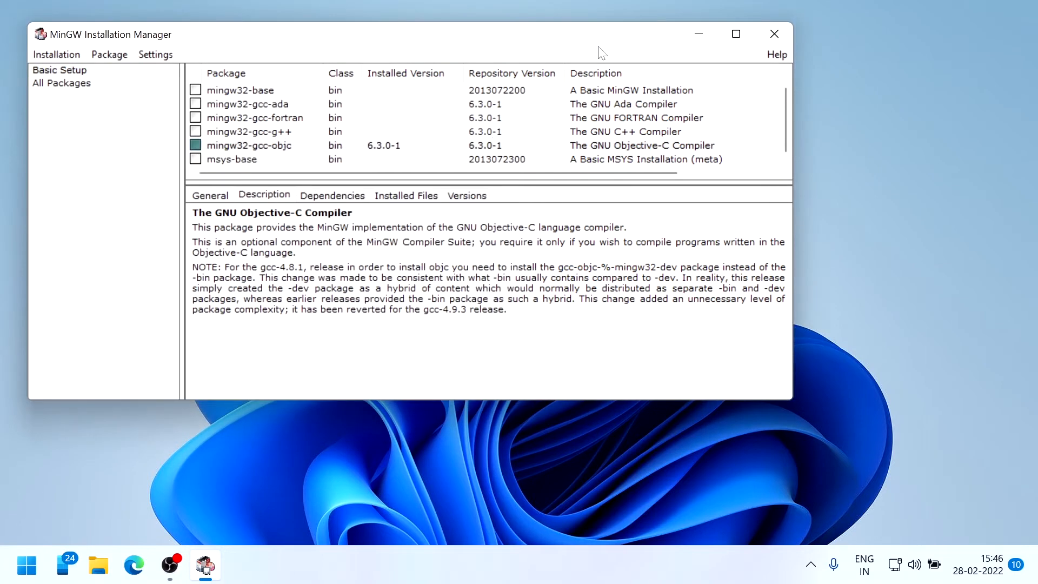
# Close the MinGW Installation Manager and open This PC from Start search
pyautogui.click(775, 31)
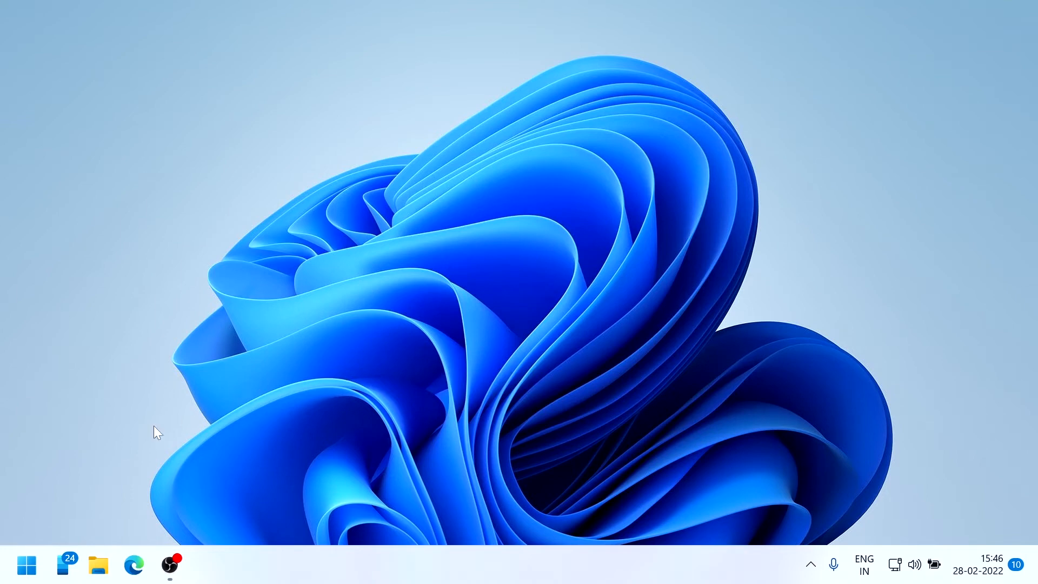
pyautogui.press('super')
pyautogui.press('super')
pyautogui.press('super')
pyautogui.write('this')
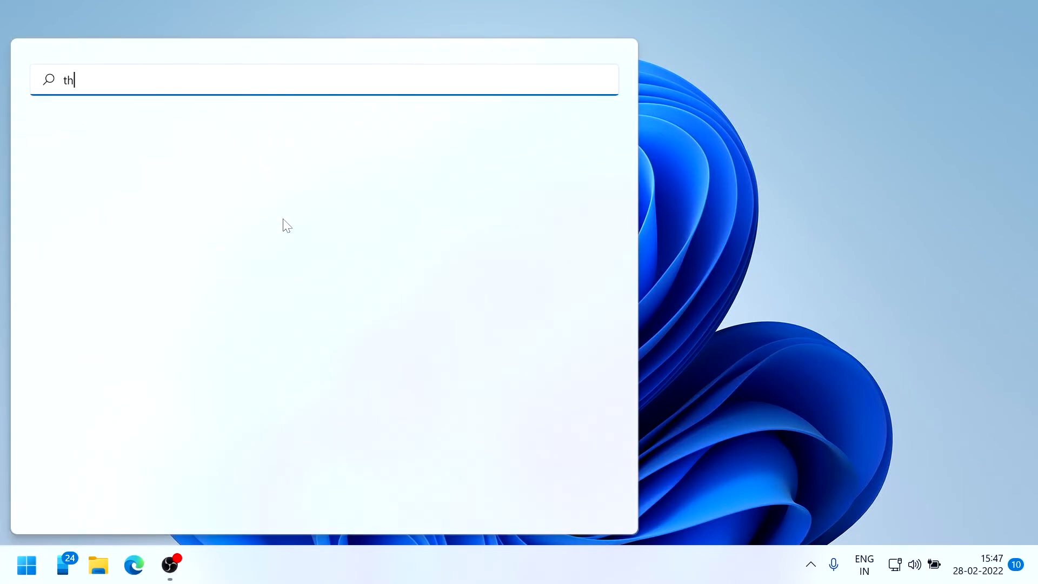
pyautogui.press('Return')
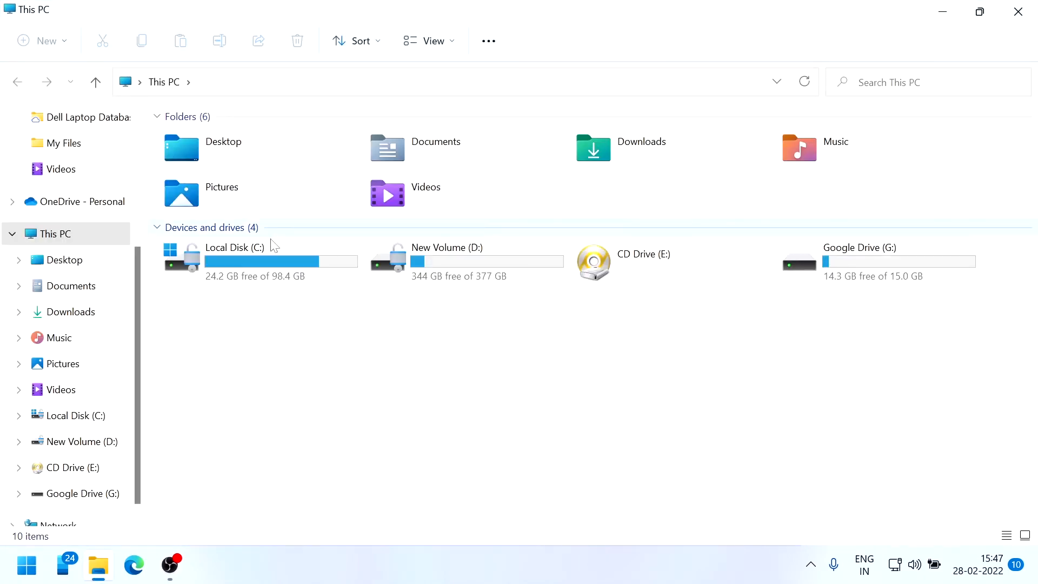
# Browse to C:\MinGW\bin, reveal its full path in the address bar, then close Explorer
pyautogui.doubleClick(264, 250)
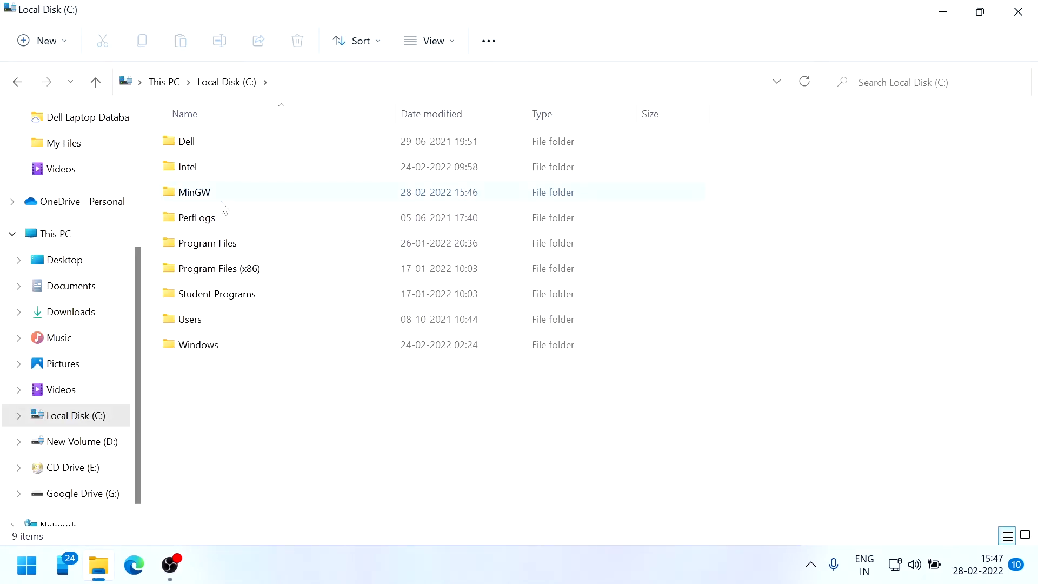
pyautogui.doubleClick(221, 201)
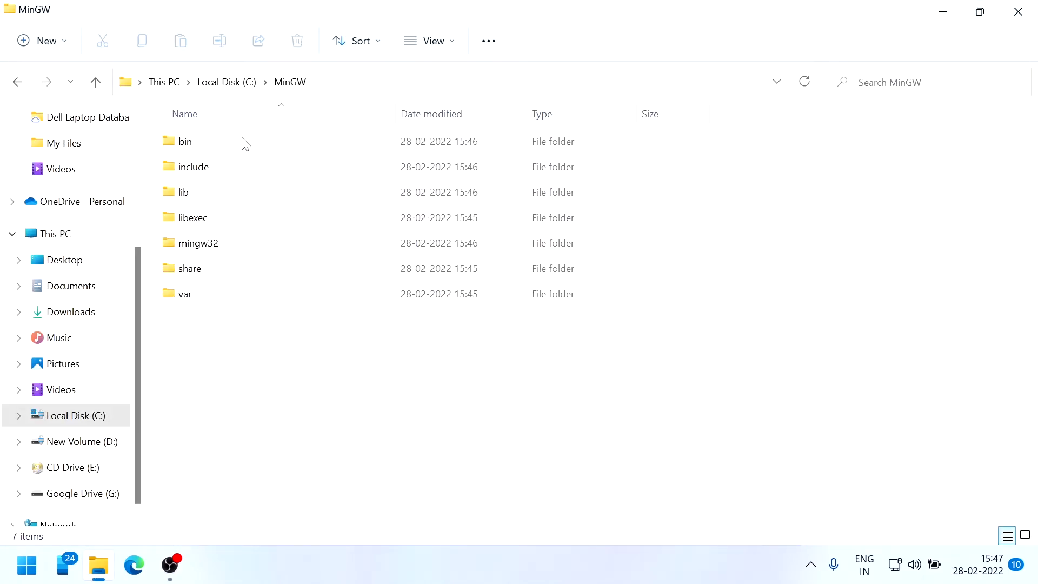
pyautogui.click(248, 144)
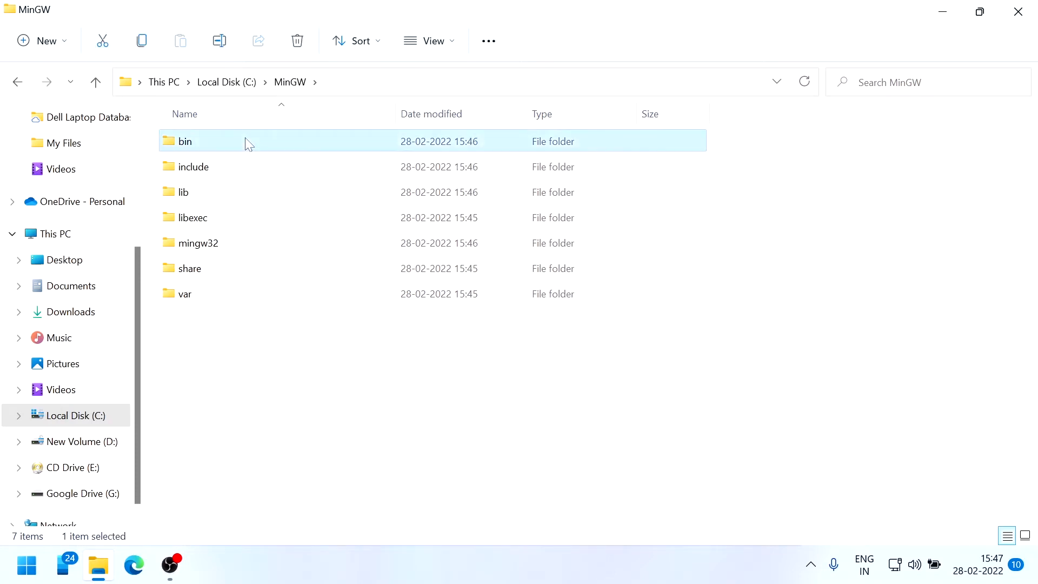
pyautogui.doubleClick(248, 143)
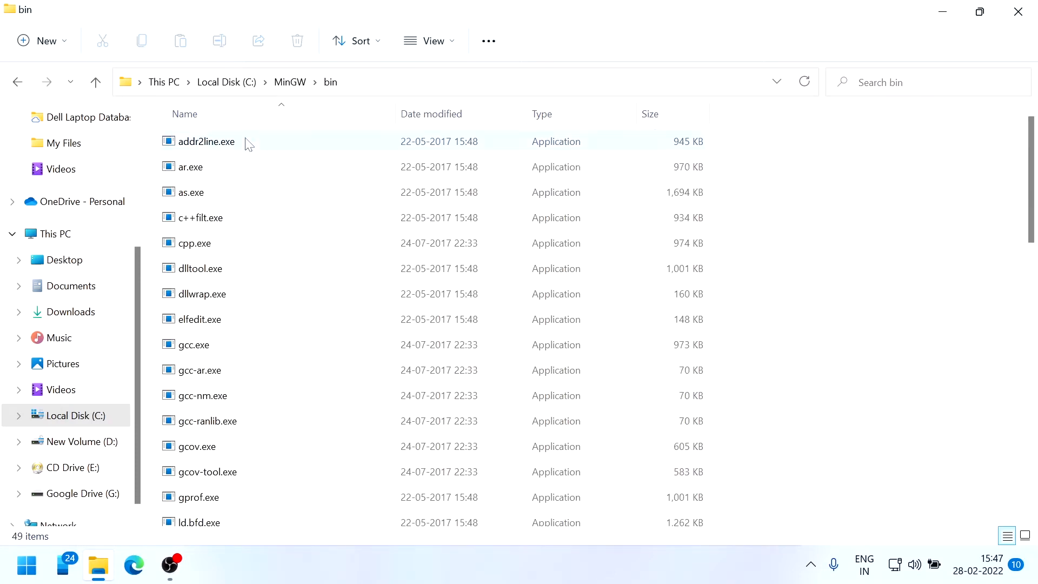
pyautogui.click(398, 87)
pyautogui.hotkey('ctrl', 'c')
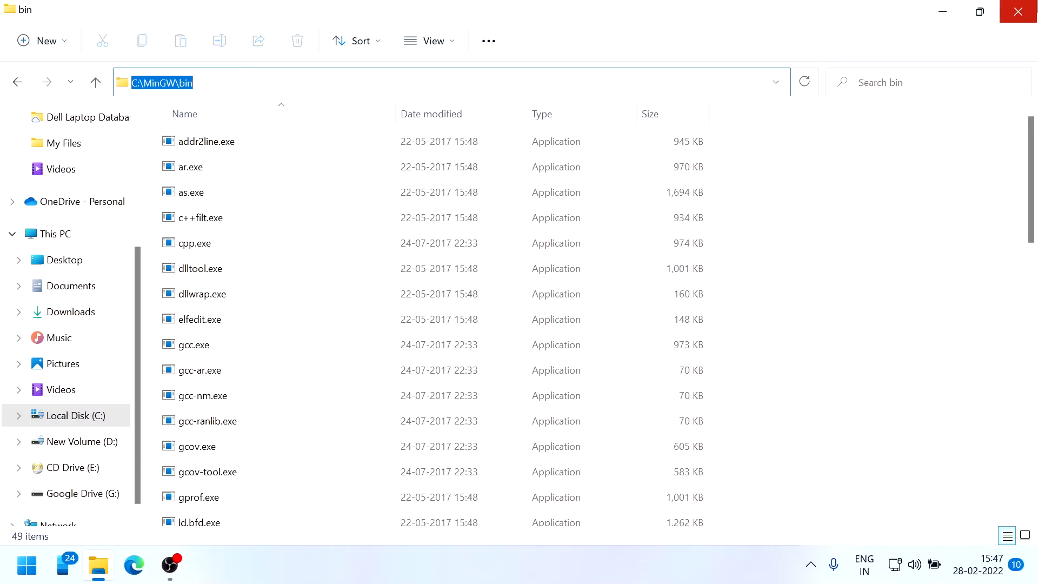
pyautogui.click(1017, 11)
# Open the system environment variables and start editing the system Path variable
pyautogui.press('super')
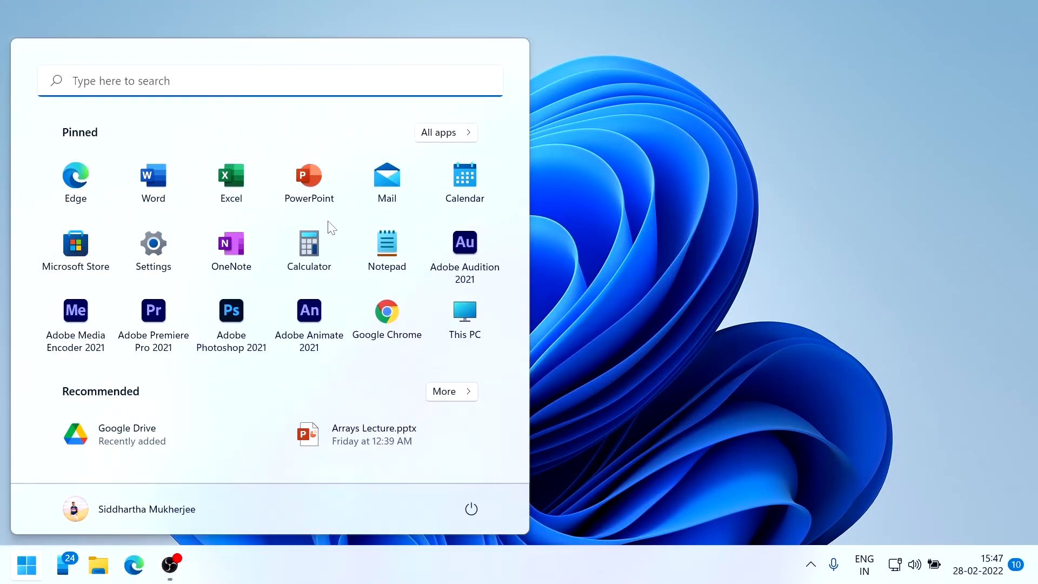
pyautogui.write('edi')
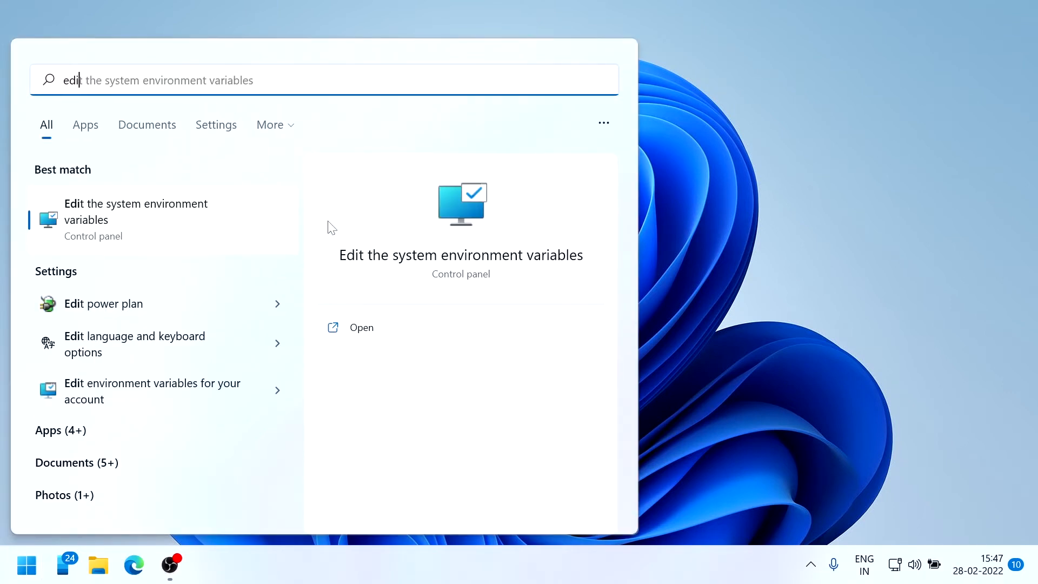
pyautogui.press('Return')
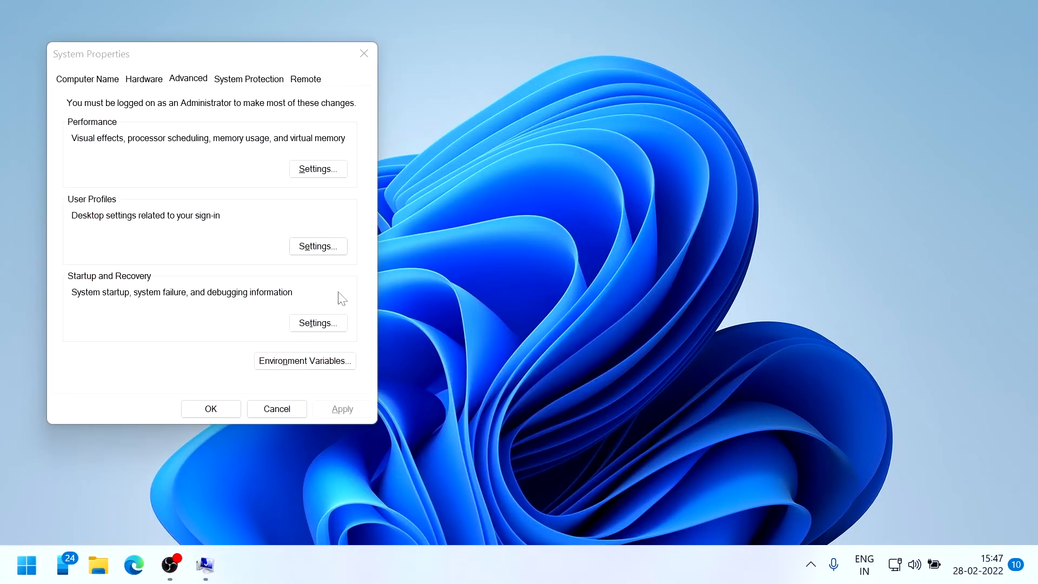
pyautogui.click(316, 366)
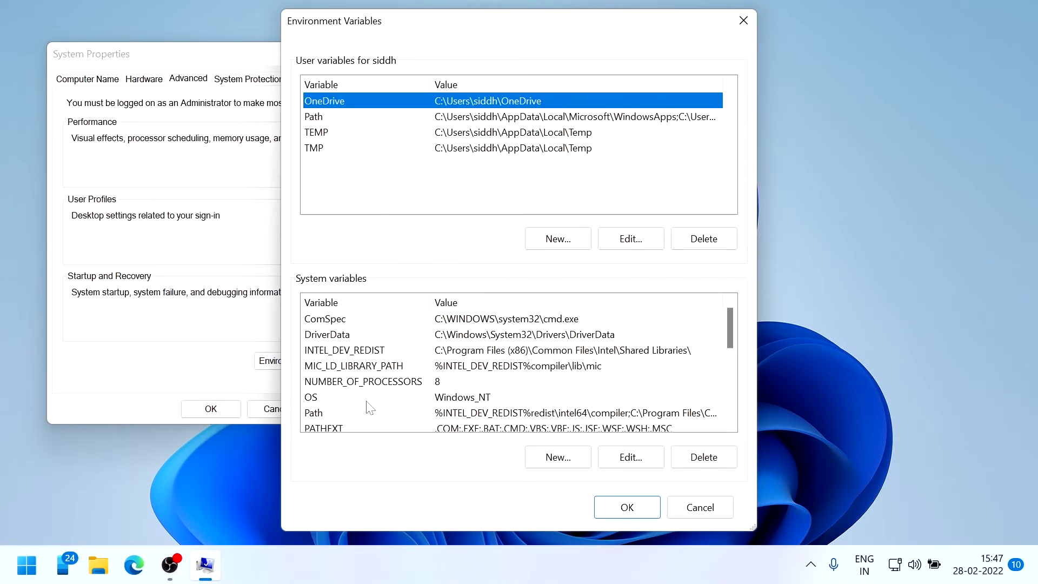
pyautogui.scroll(-2, 367, 407)
pyautogui.click(328, 324)
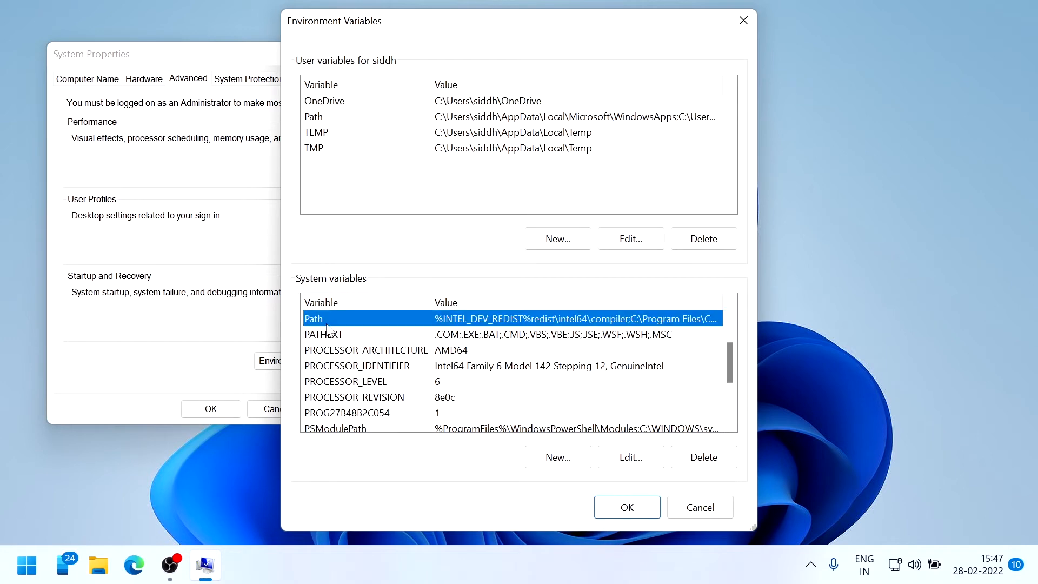
pyautogui.click(627, 458)
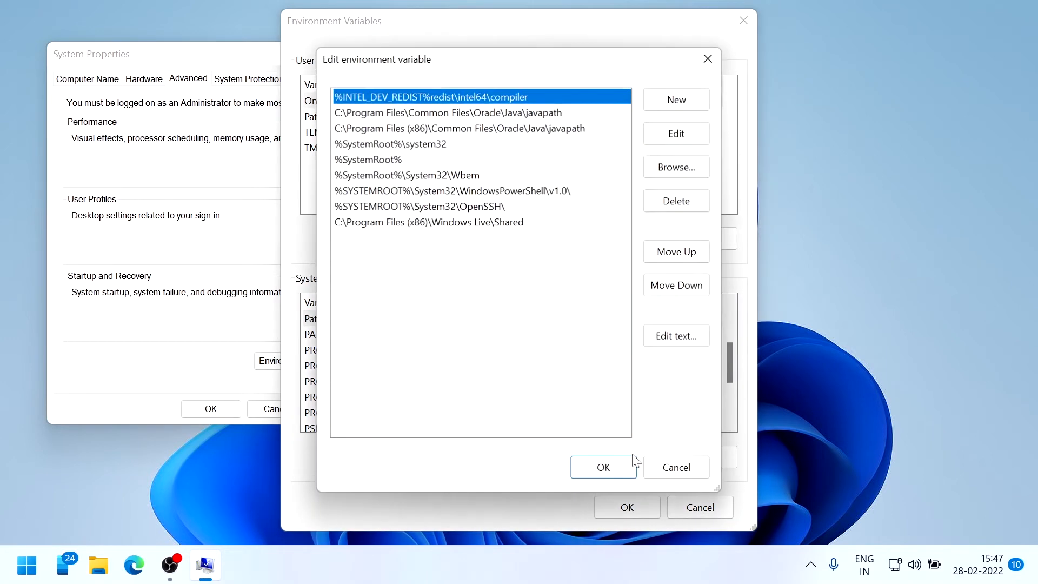
# Add C:\MinGW\bin as a new Path entry and confirm all three dialogs with OK
pyautogui.click(691, 108)
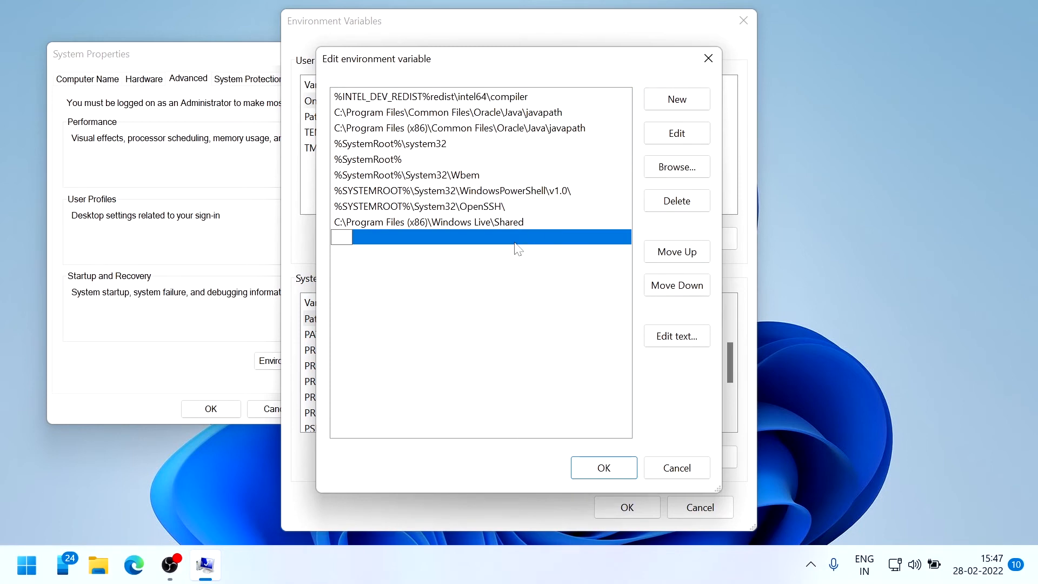
pyautogui.hotkey('ctrl', 'v')
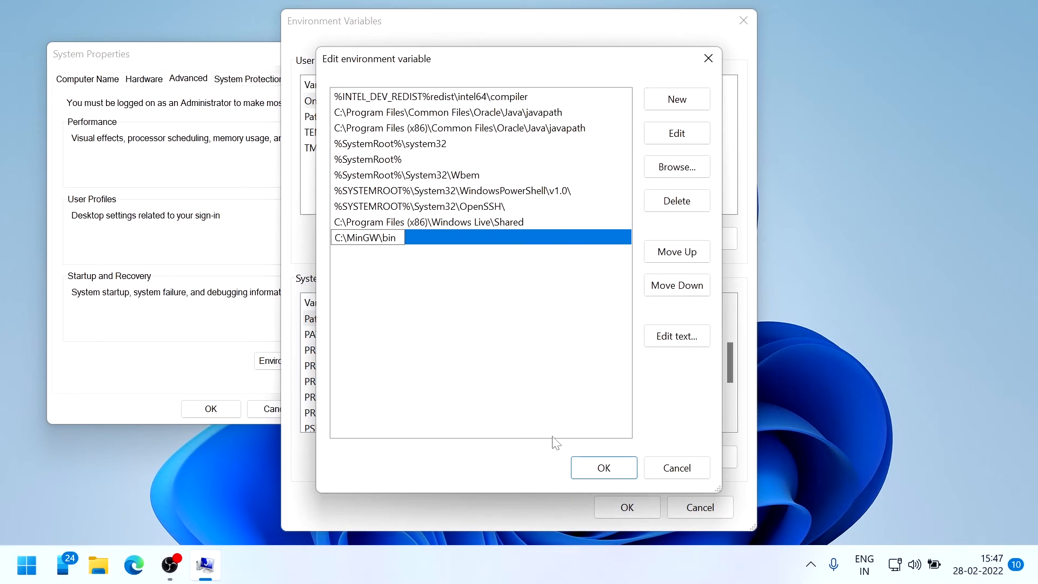
pyautogui.click(580, 470)
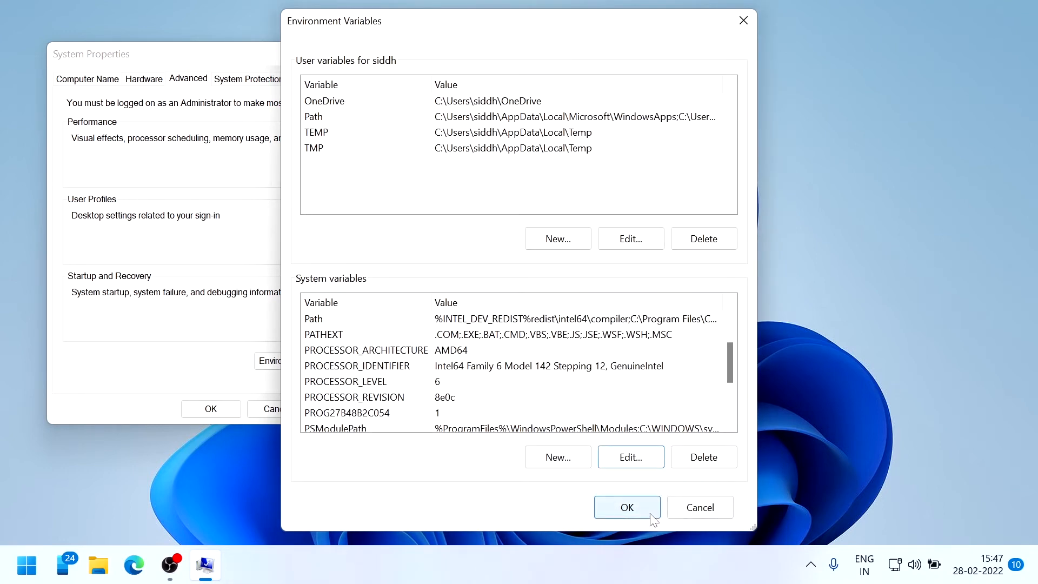
pyautogui.click(649, 512)
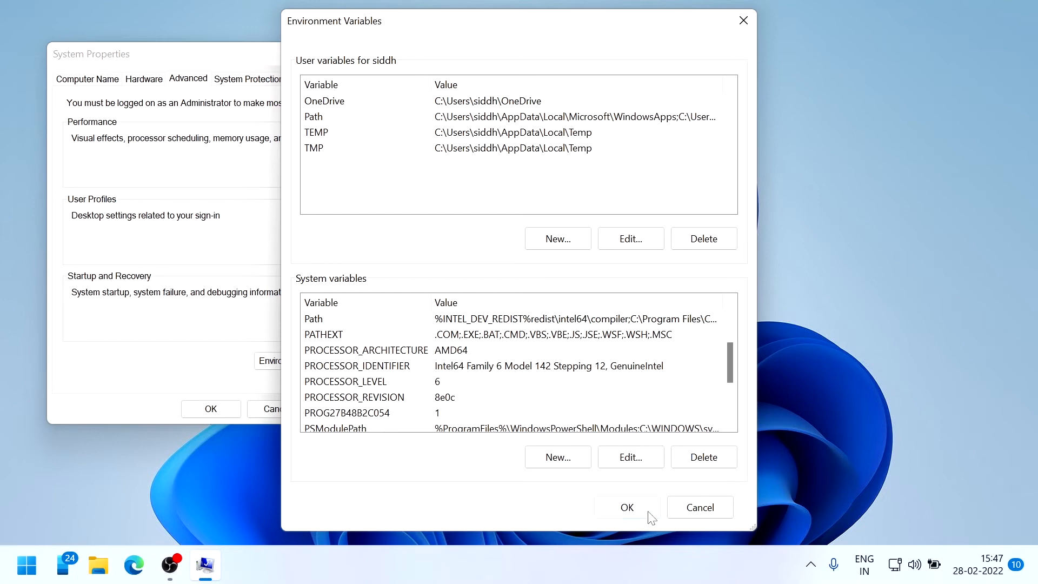
pyautogui.click(210, 409)
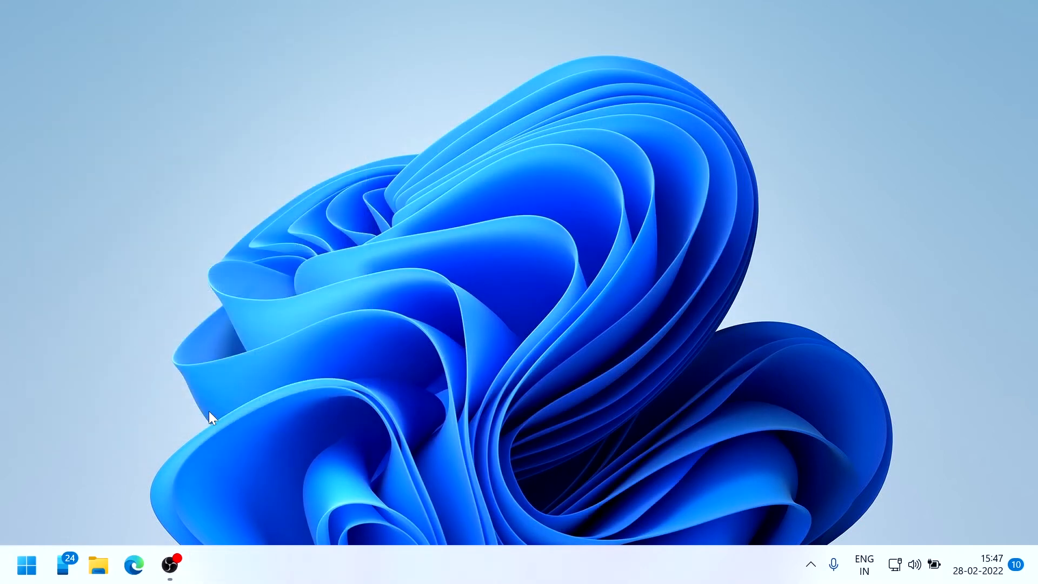
# Launch Visual Studio Code from the Start search
pyautogui.press('super')
pyautogui.write('vs')
pyautogui.press('BackSpace')
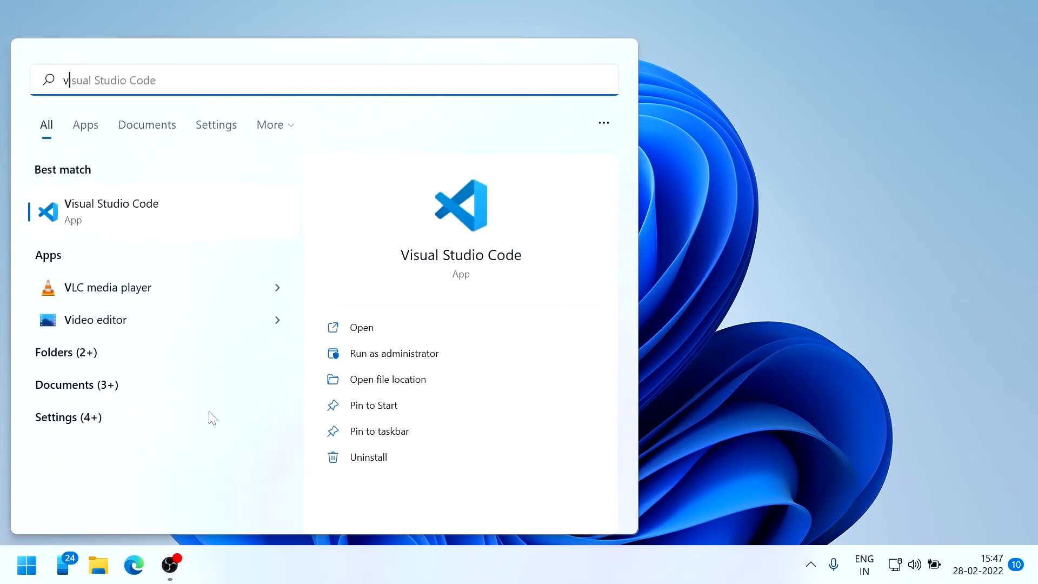
pyautogui.press('Return')
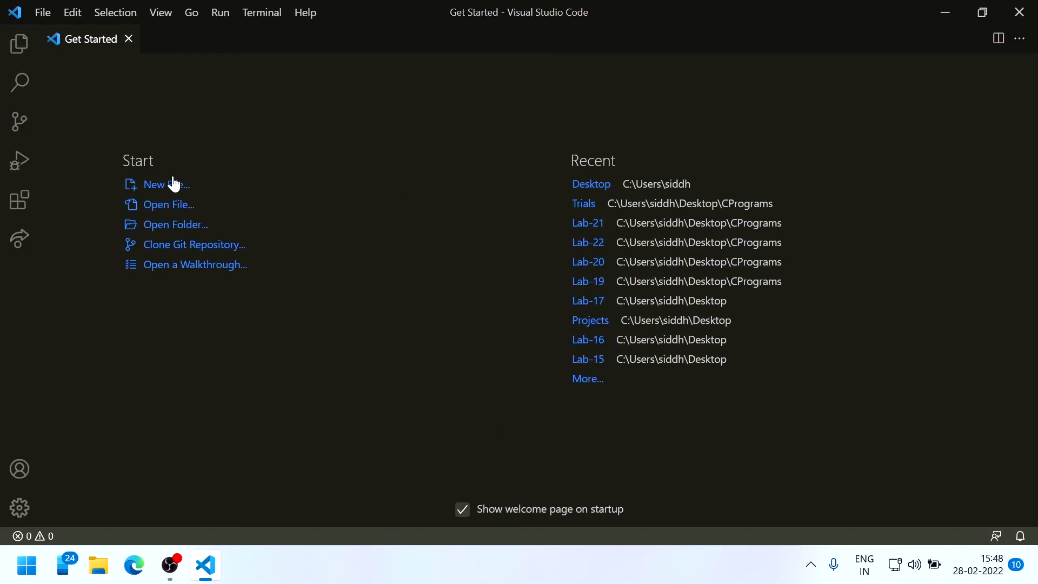
# Create a fresh untitled file, discarding the first one, and set its language to C
pyautogui.click(172, 184)
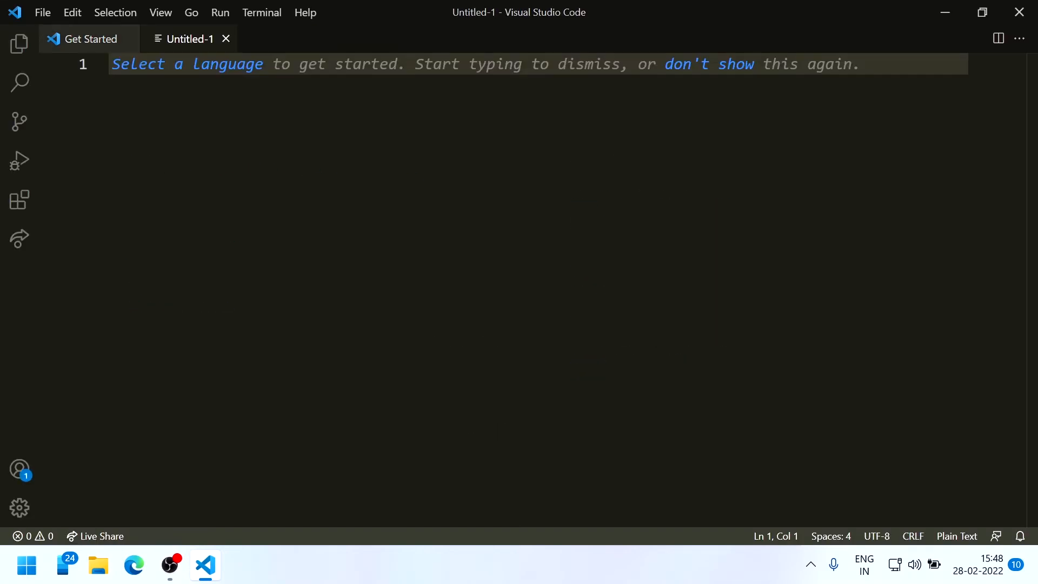
pyautogui.click(226, 42)
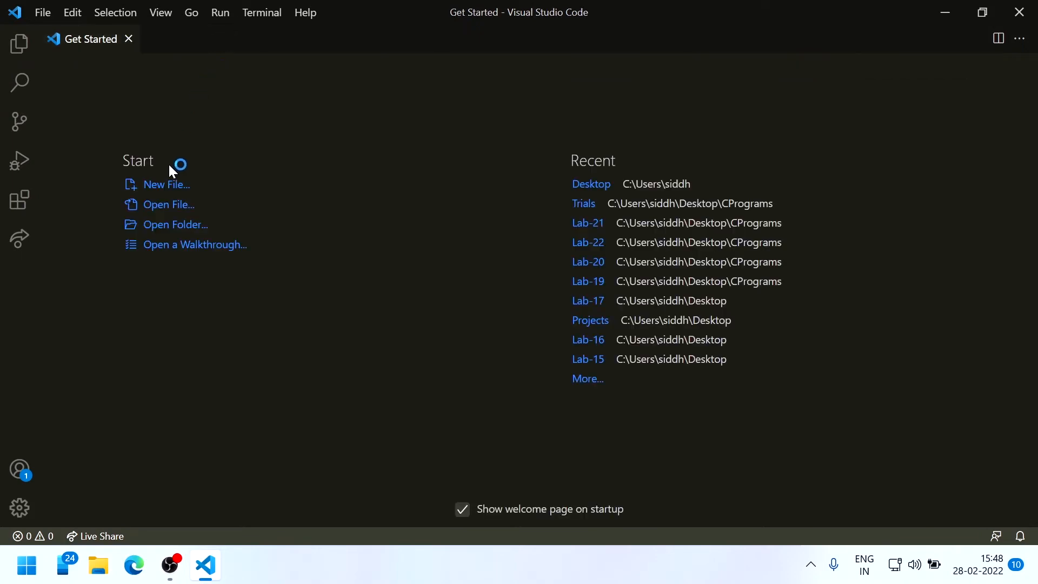
pyautogui.click(167, 186)
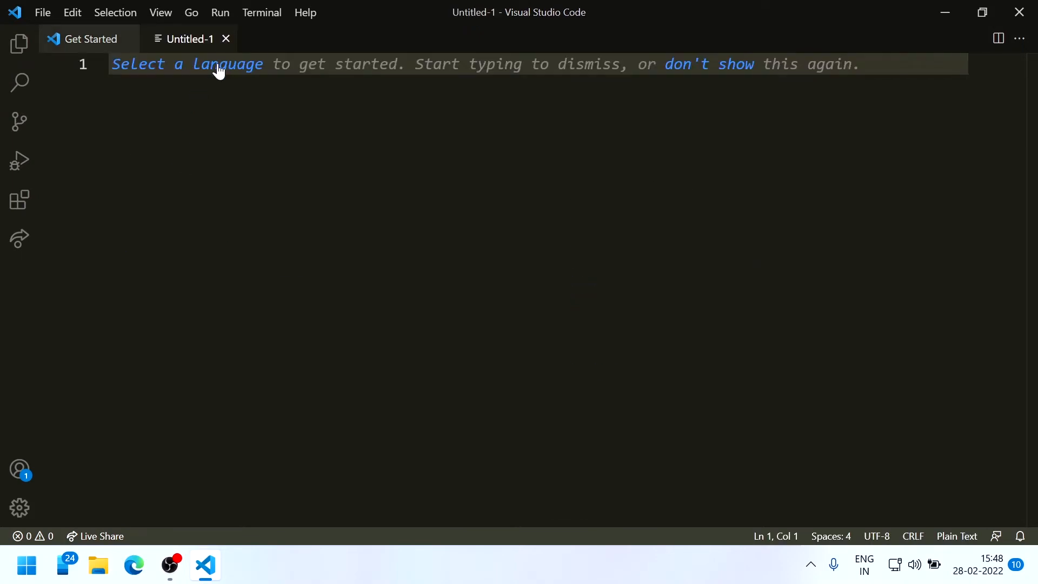
pyautogui.click(219, 65)
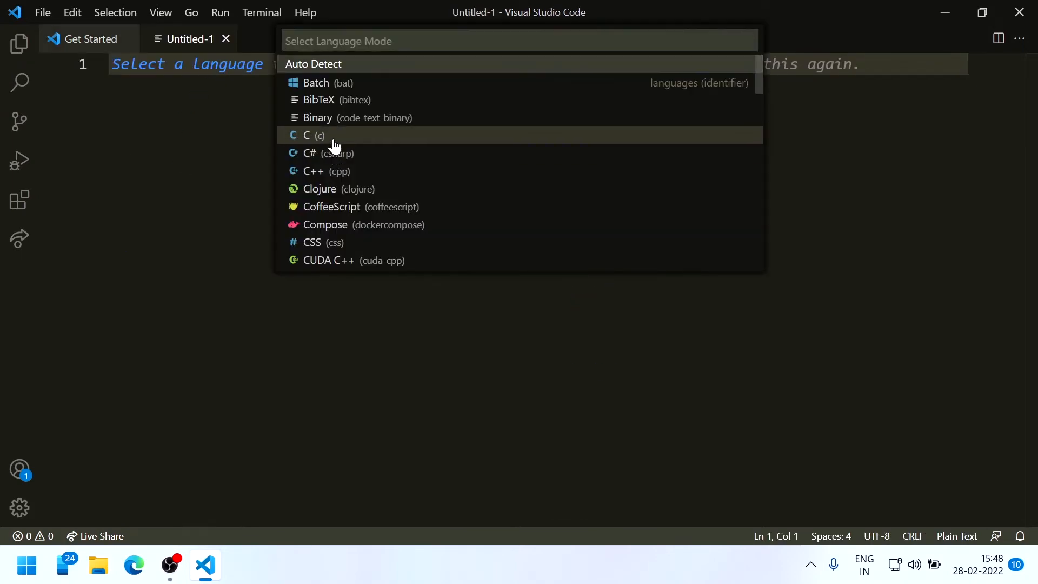
pyautogui.click(335, 136)
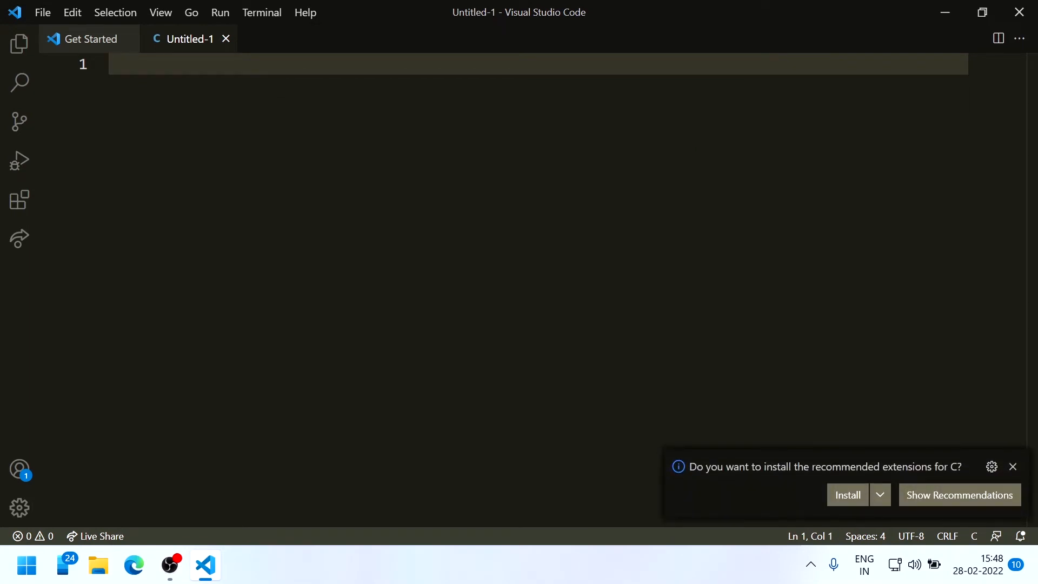
# Expand the main snippet, add printf("Hello World"); and close the Get Started page
pyautogui.write('main')
pyautogui.press('Return')
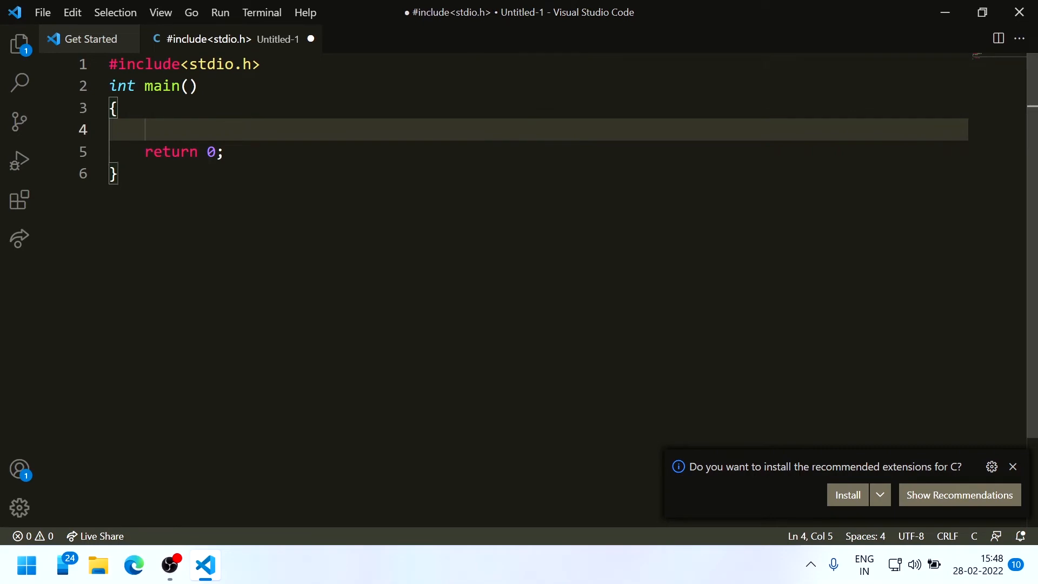
pyautogui.write('printf')
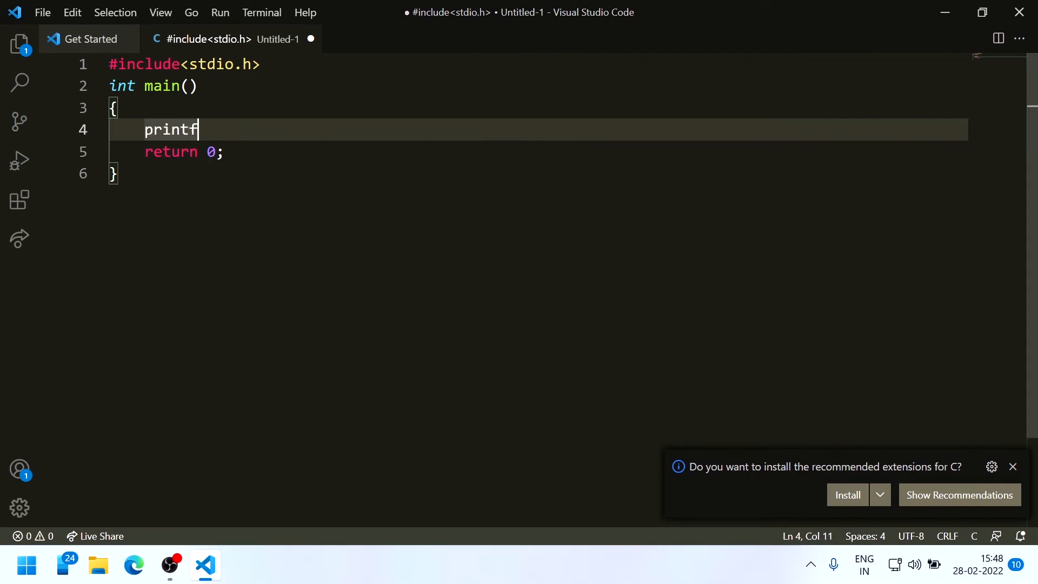
pyautogui.write('("Hello')
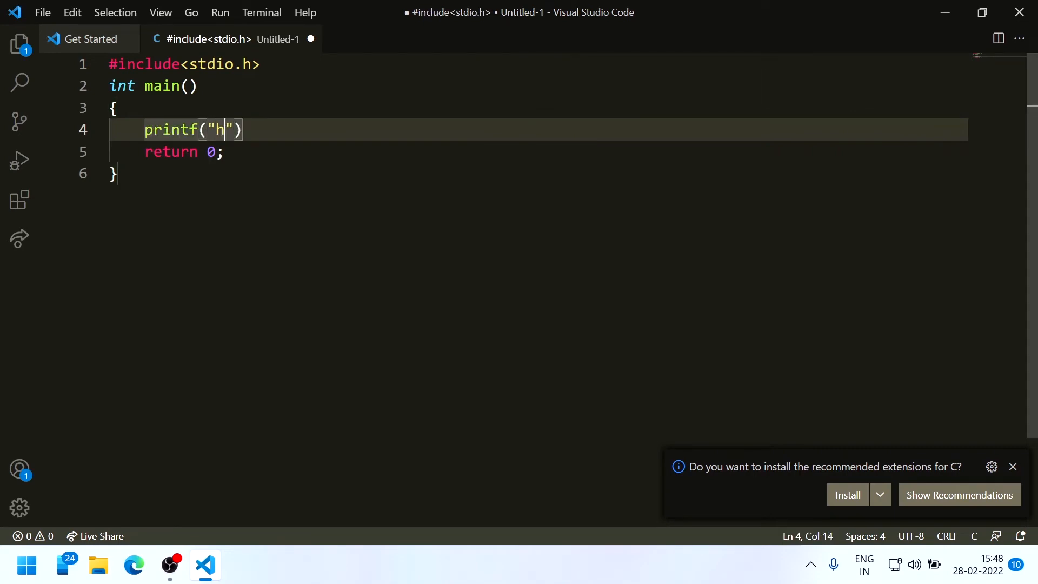
pyautogui.write(' Worlf')
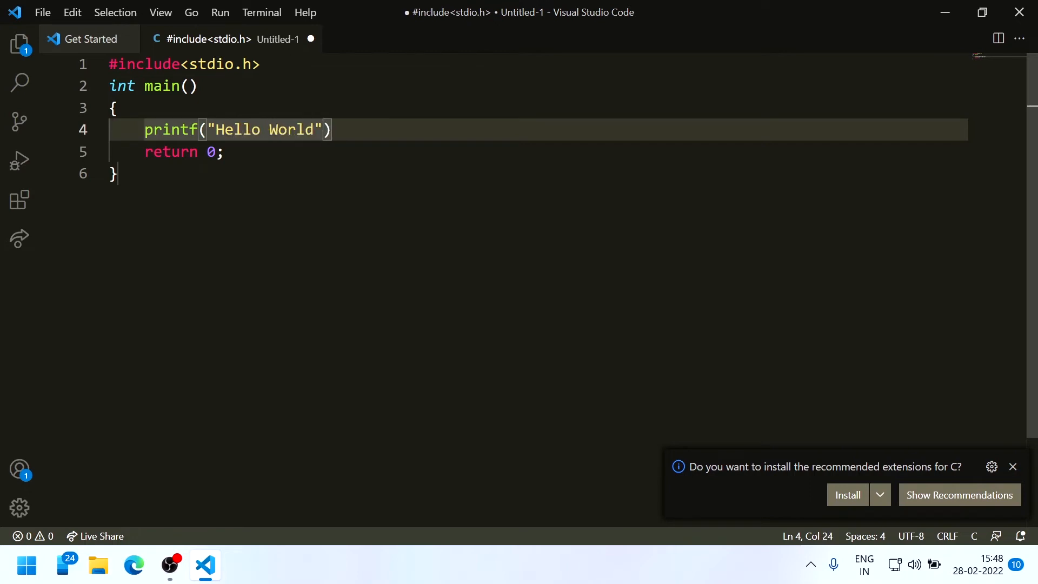
pyautogui.write('");')
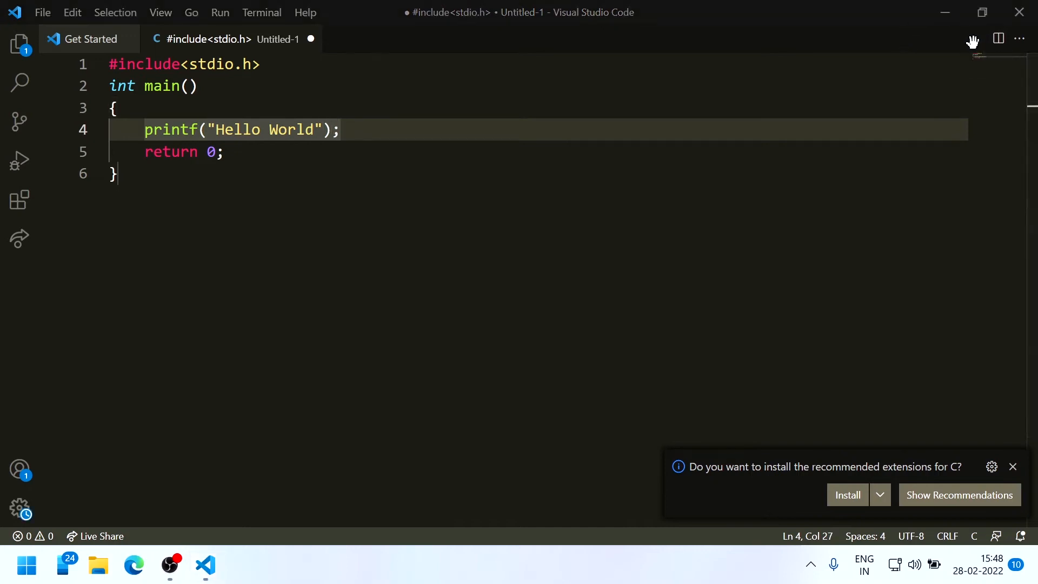
pyautogui.click(126, 39)
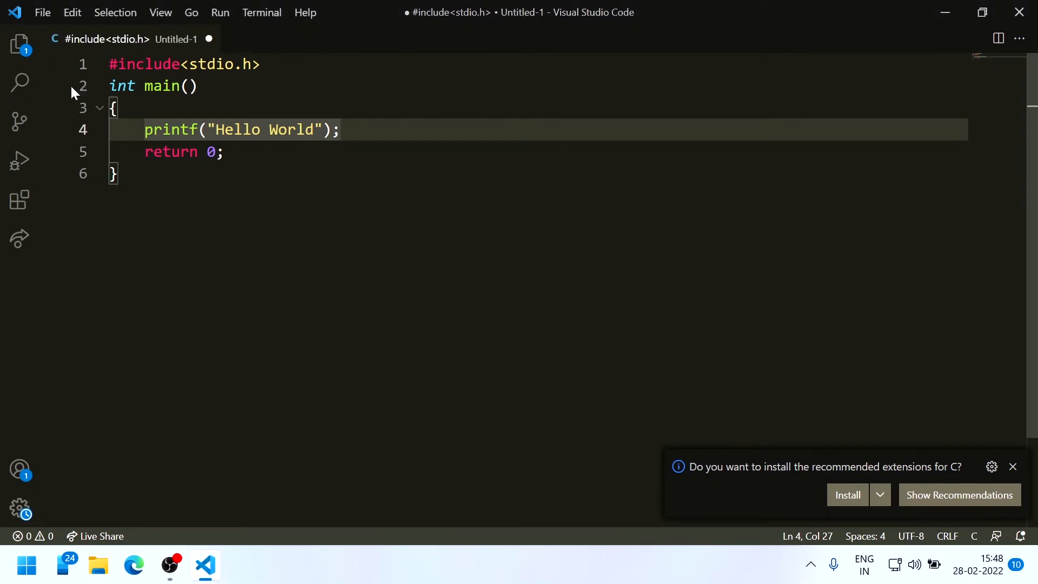
# Search the extensions for 'c' and install the C/C++ and C/C++ Themes extensions
pyautogui.click(21, 204)
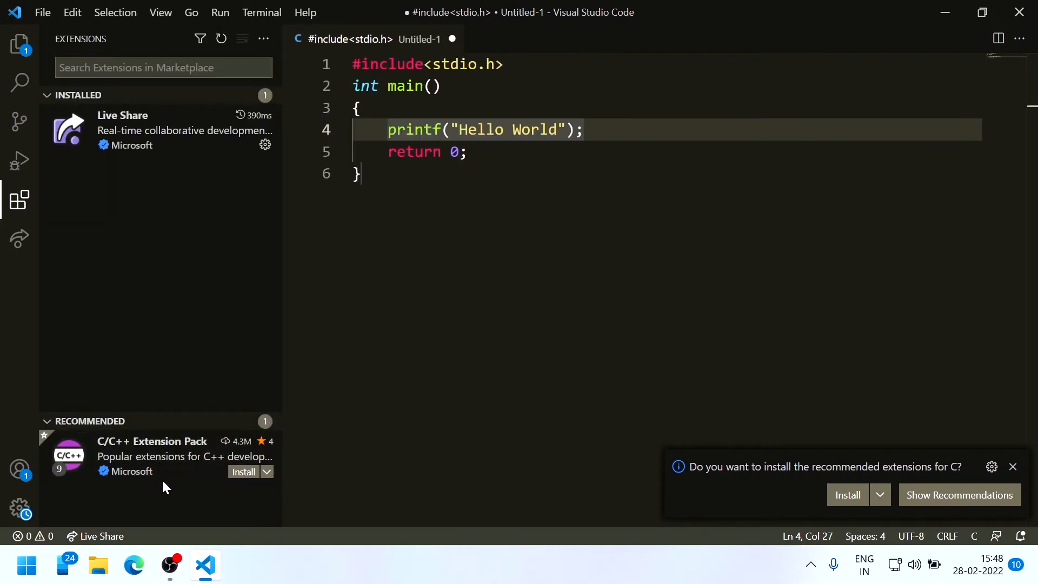
pyautogui.write('c c')
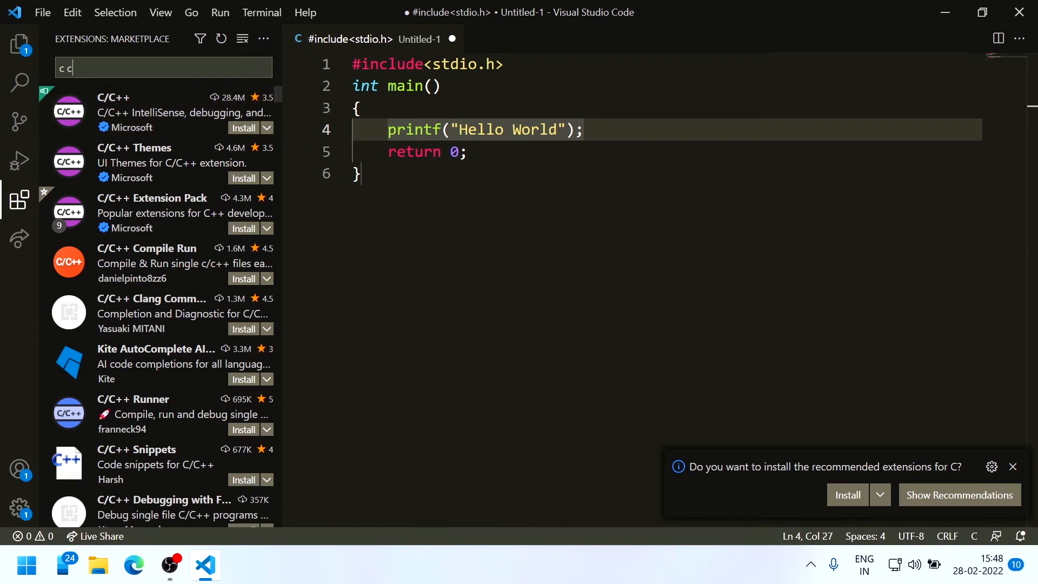
pyautogui.press('BackSpace')
pyautogui.press('BackSpace')
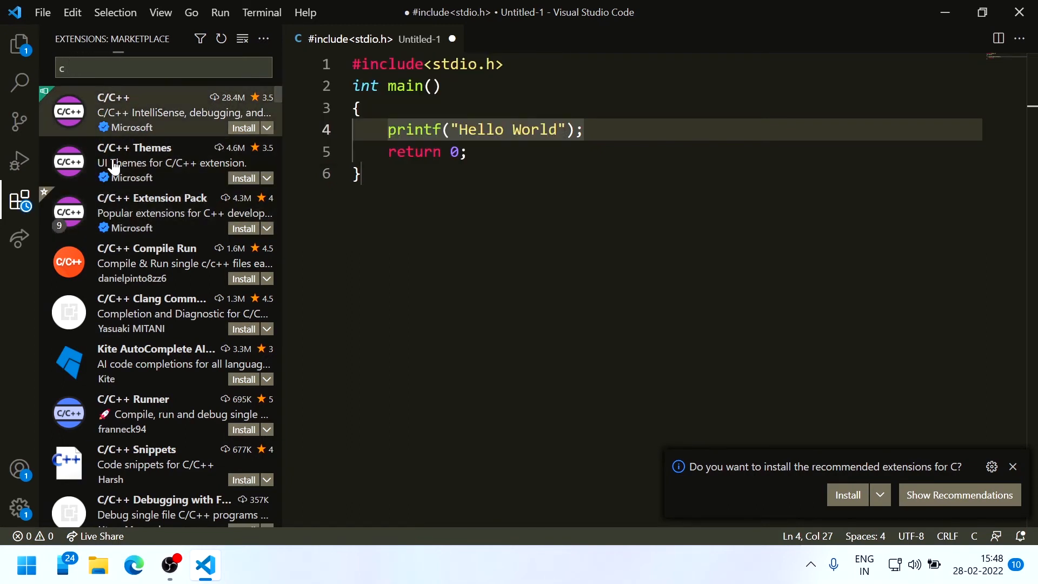
pyautogui.click(122, 118)
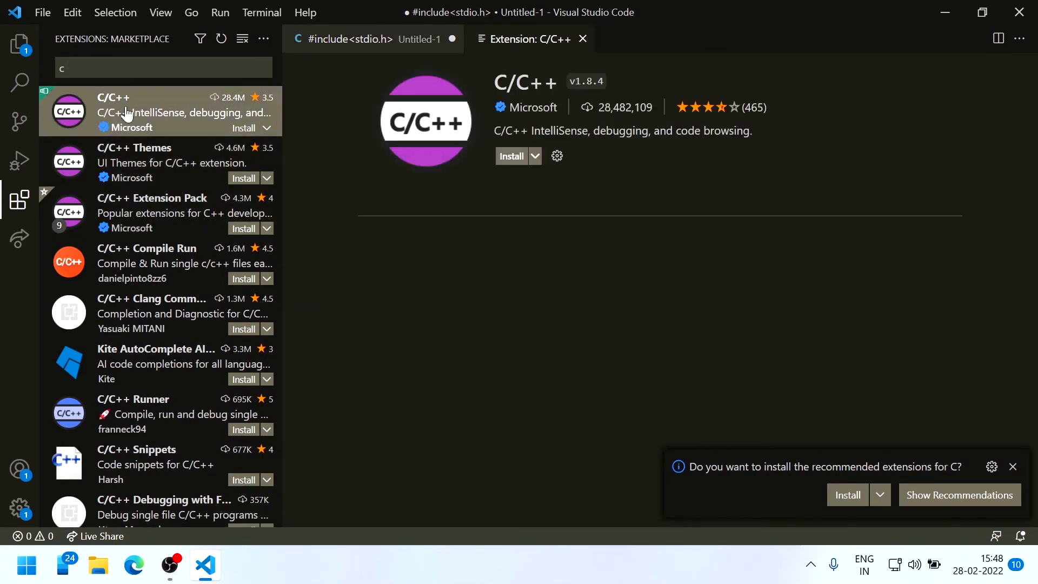
pyautogui.click(509, 160)
pyautogui.click(165, 171)
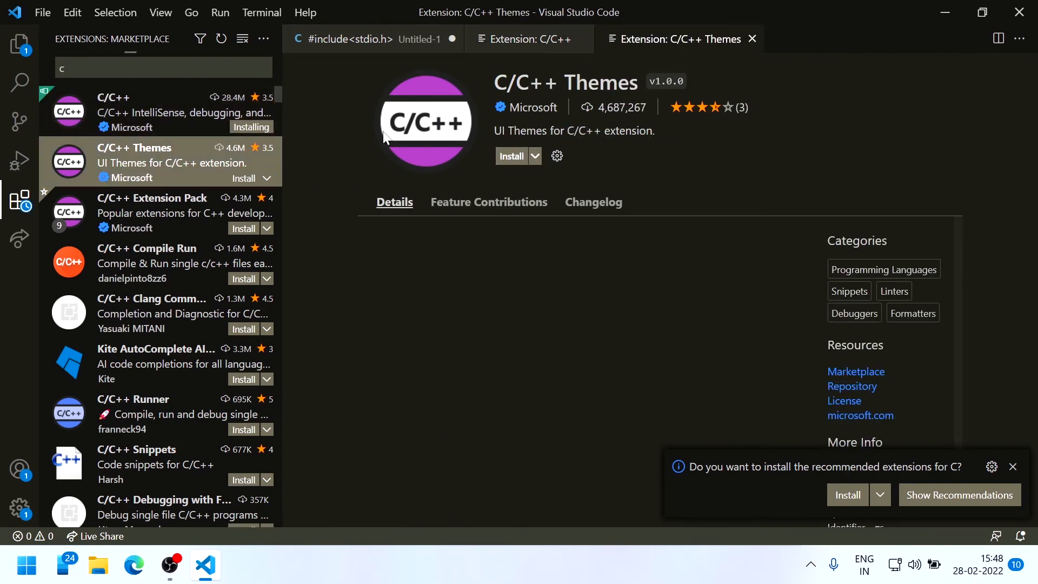
pyautogui.click(510, 158)
# Install the C/C++ Extension Pack, keep the Dark (Visual Studio - C/C++) theme, and view C/C++ details
pyautogui.click(153, 221)
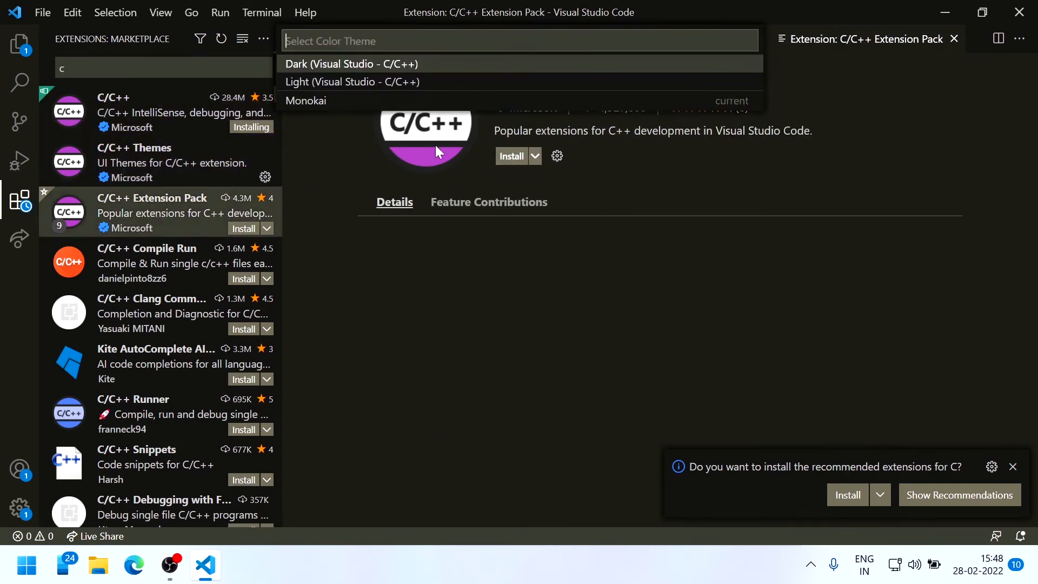
pyautogui.click(518, 155)
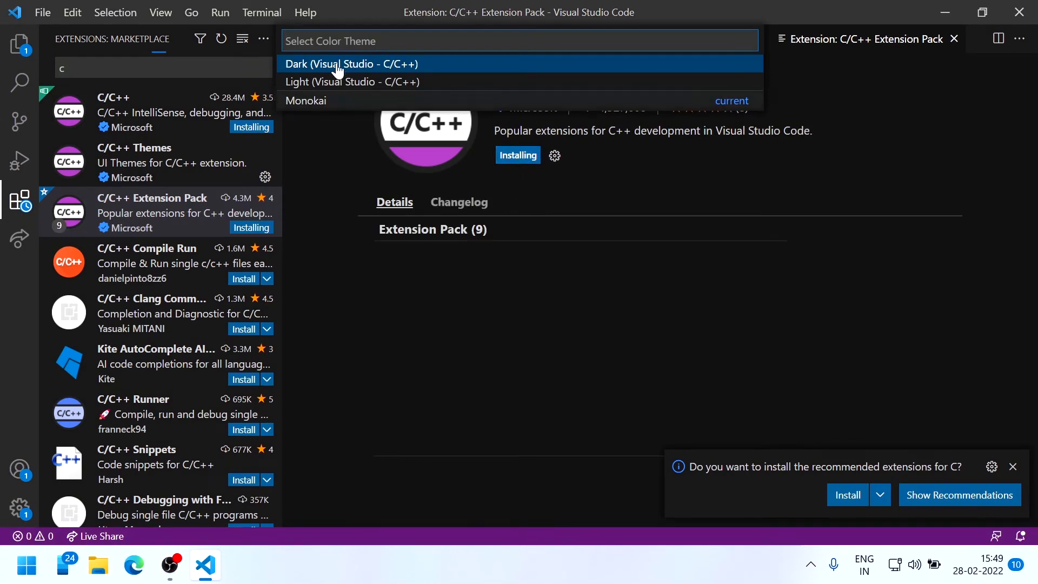
pyautogui.click(331, 65)
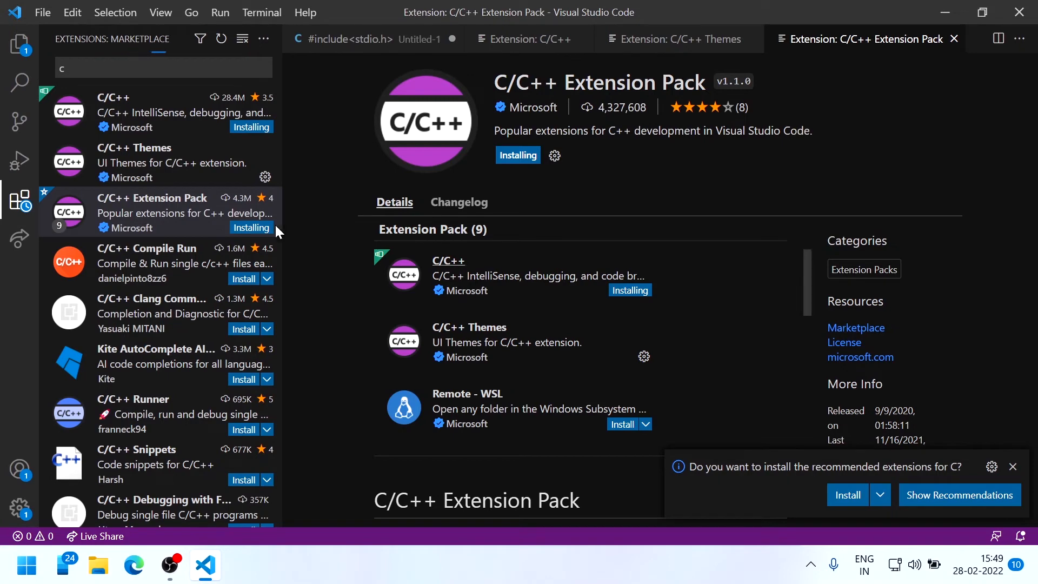
pyautogui.moveTo(167, 184)
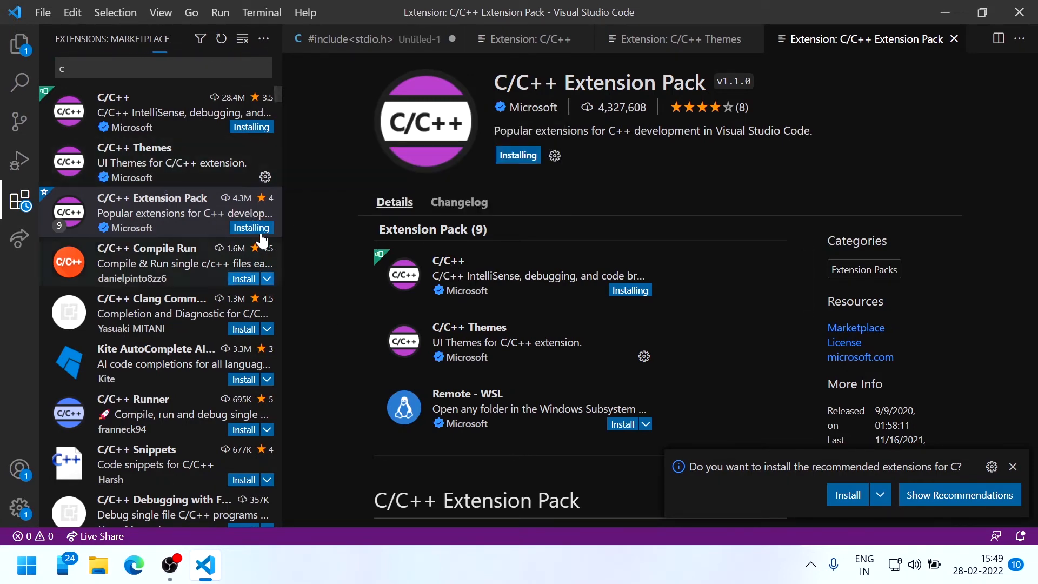
pyautogui.click(190, 132)
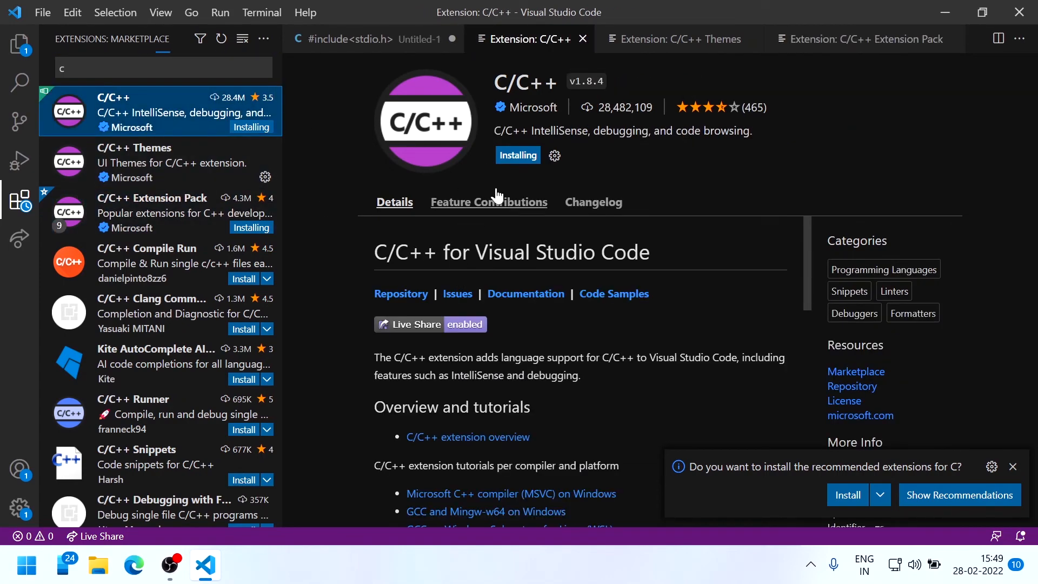
pyautogui.click(68, 68)
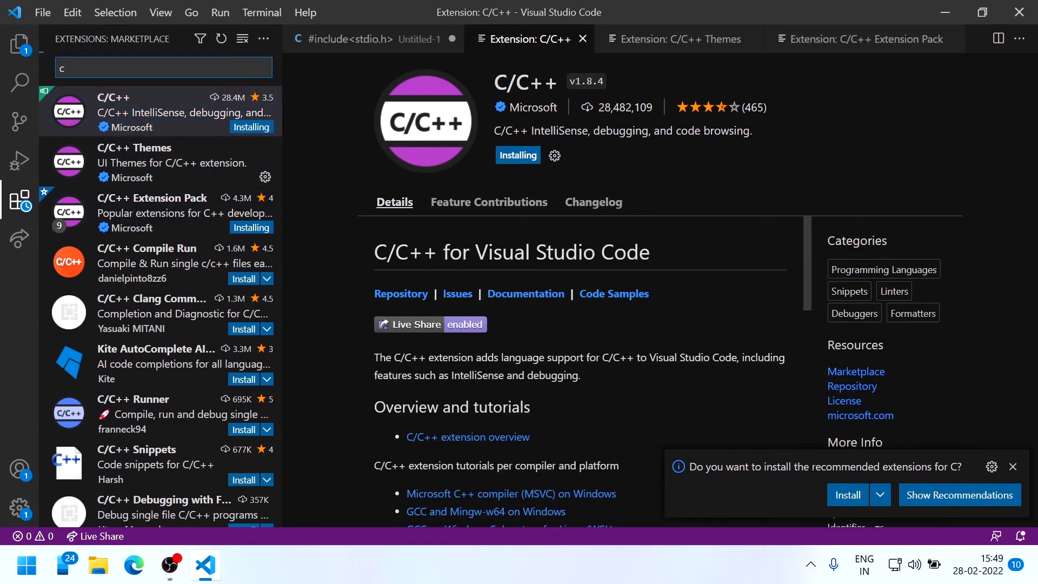
# Search the extensions for 'code runner' and install Code Runner
pyautogui.press('BackSpace')
pyautogui.write('code')
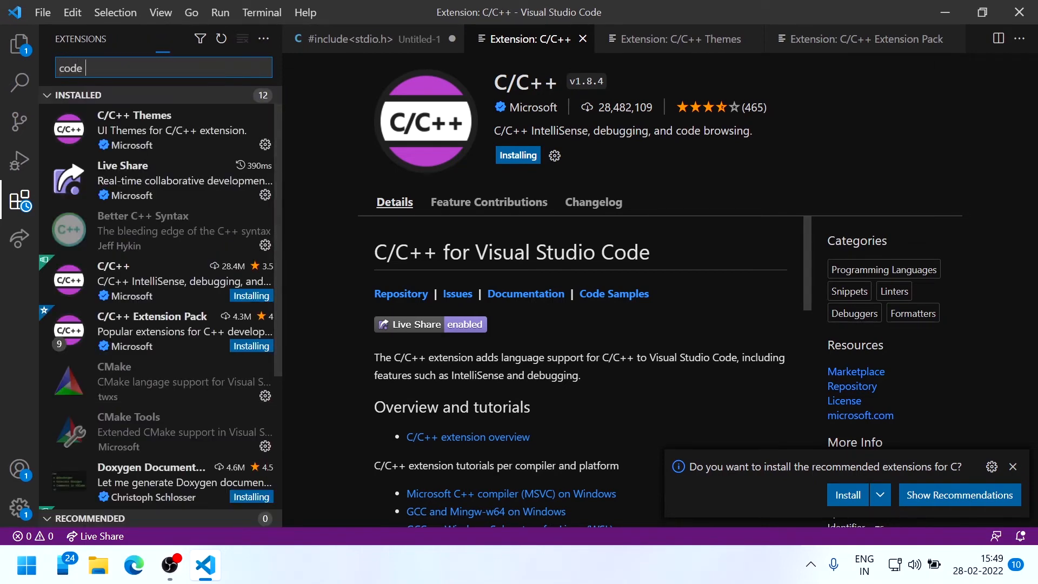
pyautogui.write(' runner')
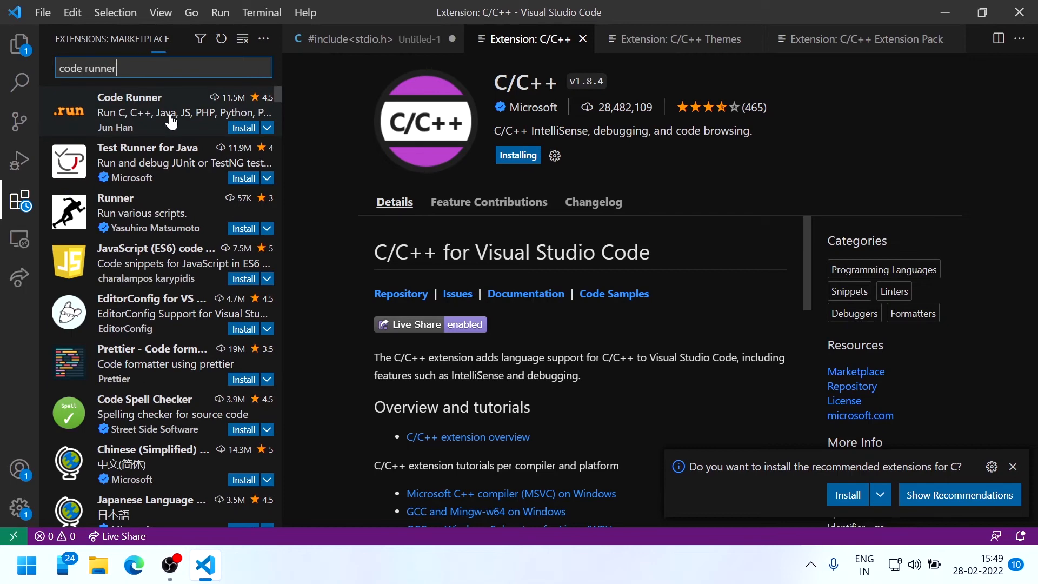
pyautogui.click(148, 122)
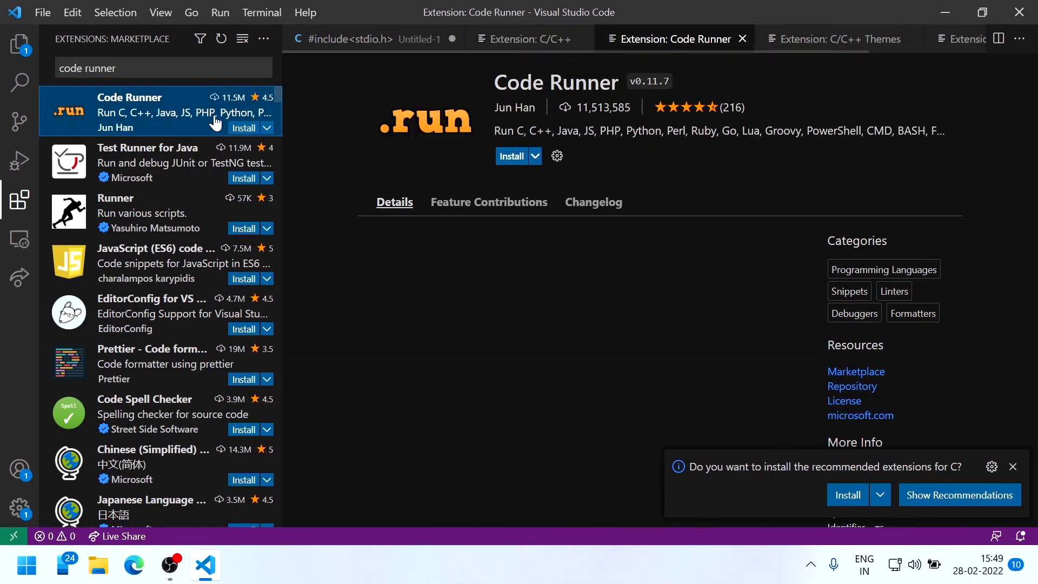
pyautogui.click(500, 155)
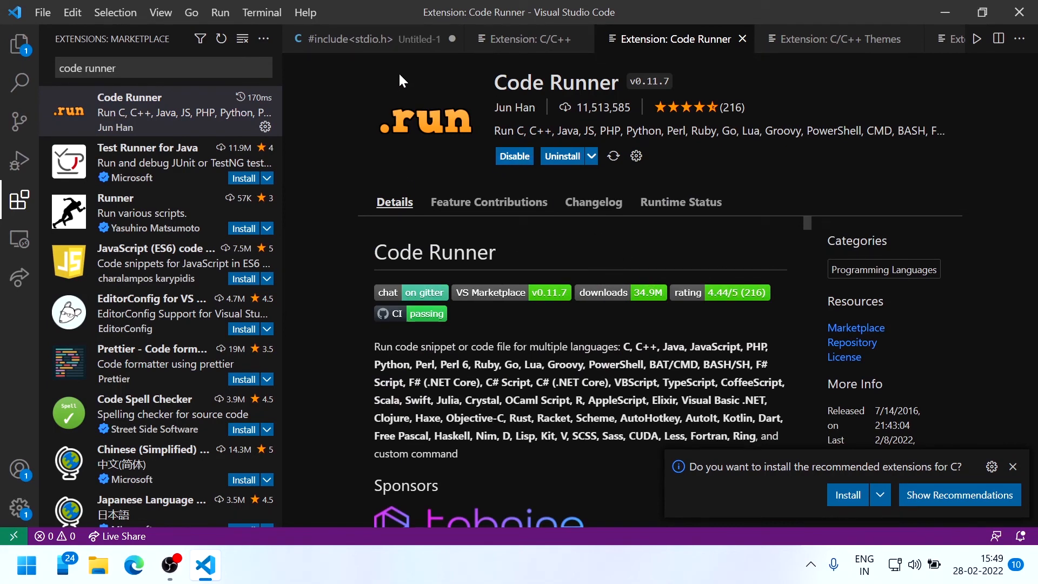
# Check the C/C++, Code Runner, Themes and Extension Pack pages, then close Visual Studio Code
pyautogui.click(544, 36)
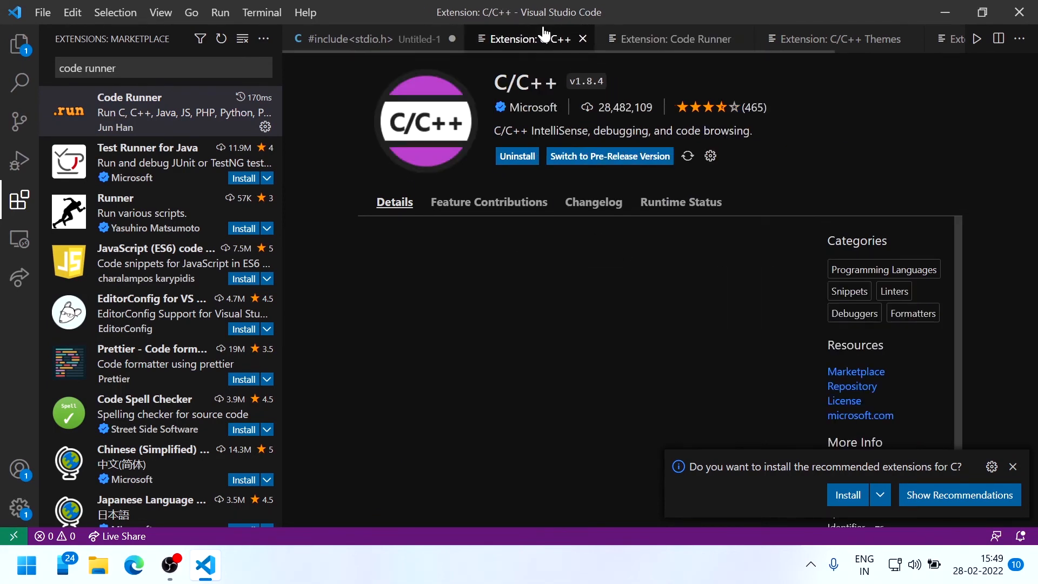
pyautogui.click(682, 47)
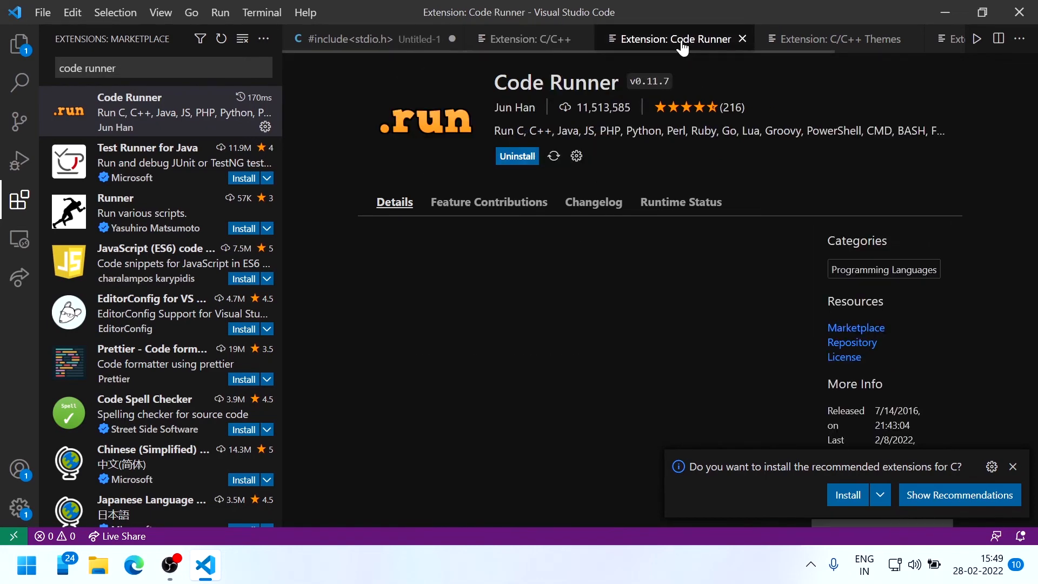
pyautogui.click(814, 41)
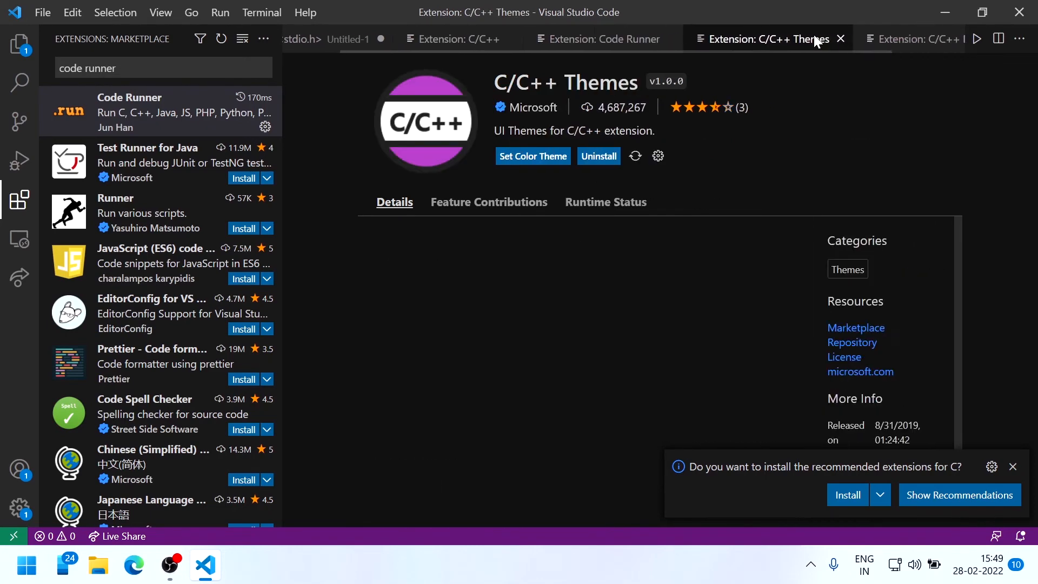
pyautogui.click(886, 39)
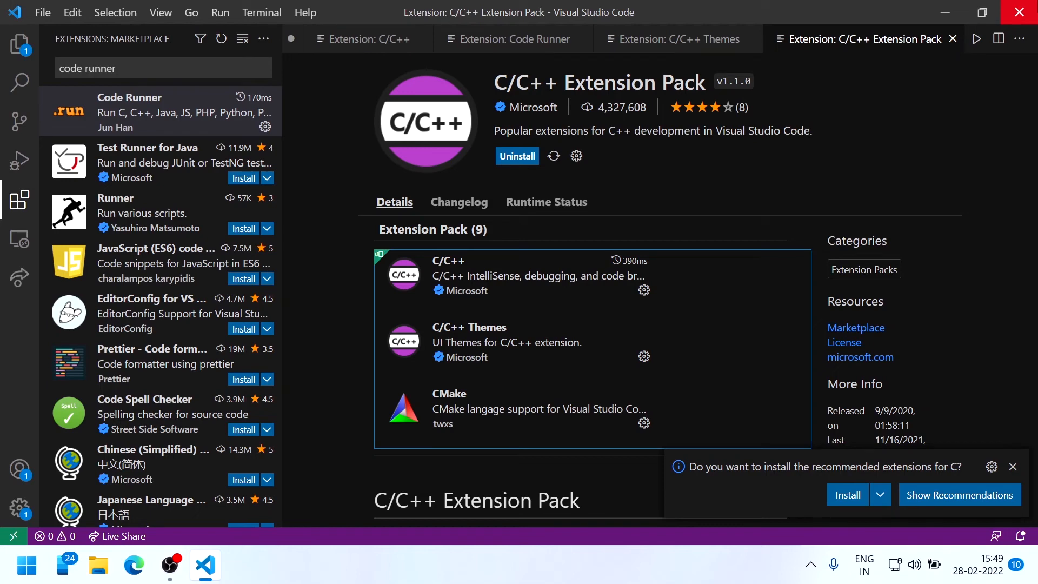
pyautogui.click(1019, 12)
# Relaunch Visual Studio Code by searching 'v' from the Windows Start menu
pyautogui.press('super')
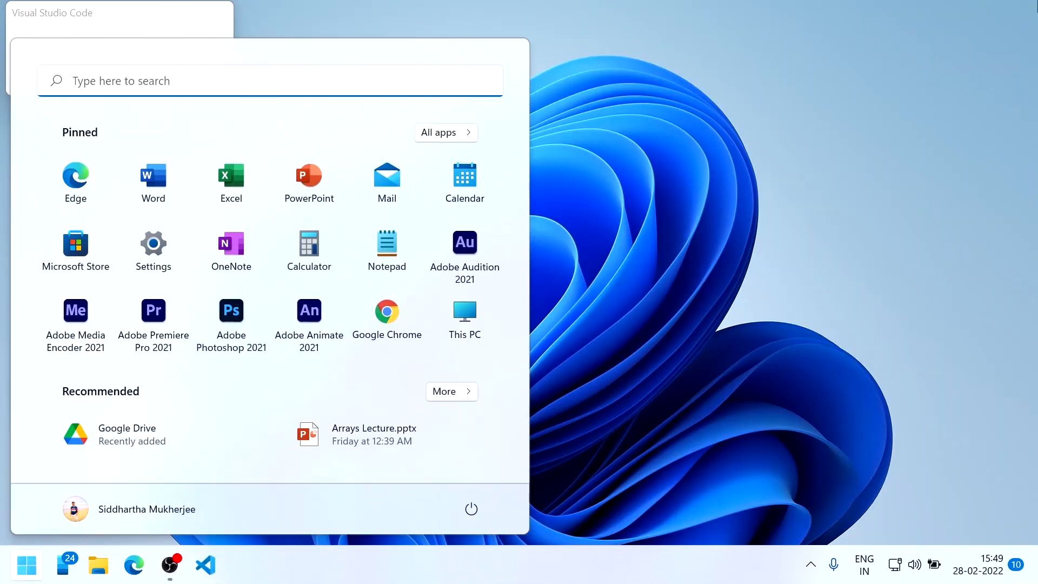
pyautogui.write('v')
pyautogui.press('Return')
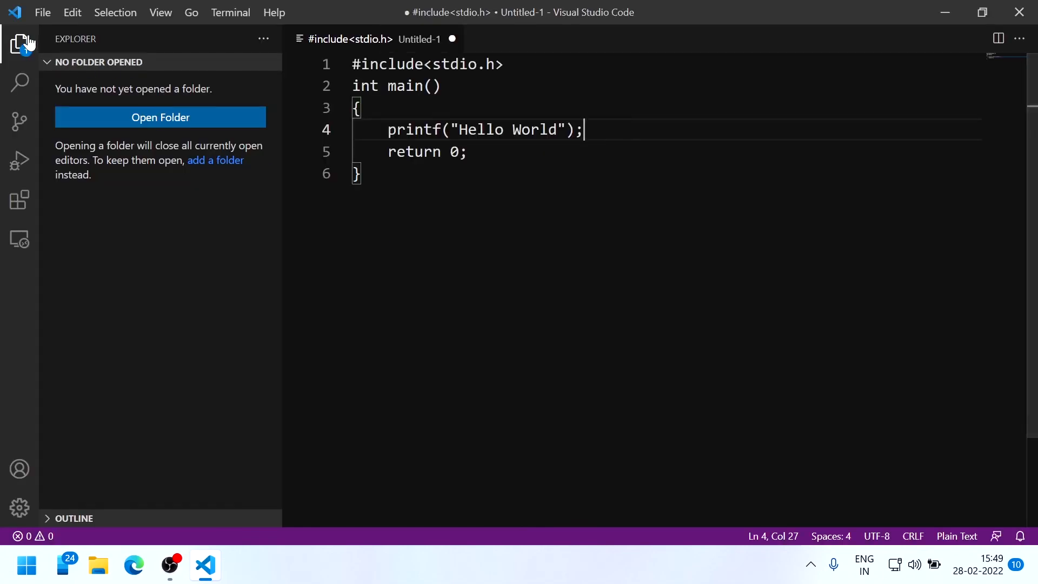
# Hide the Explorer and run the hello-world program with Code Runner's Run Code
pyautogui.click(28, 44)
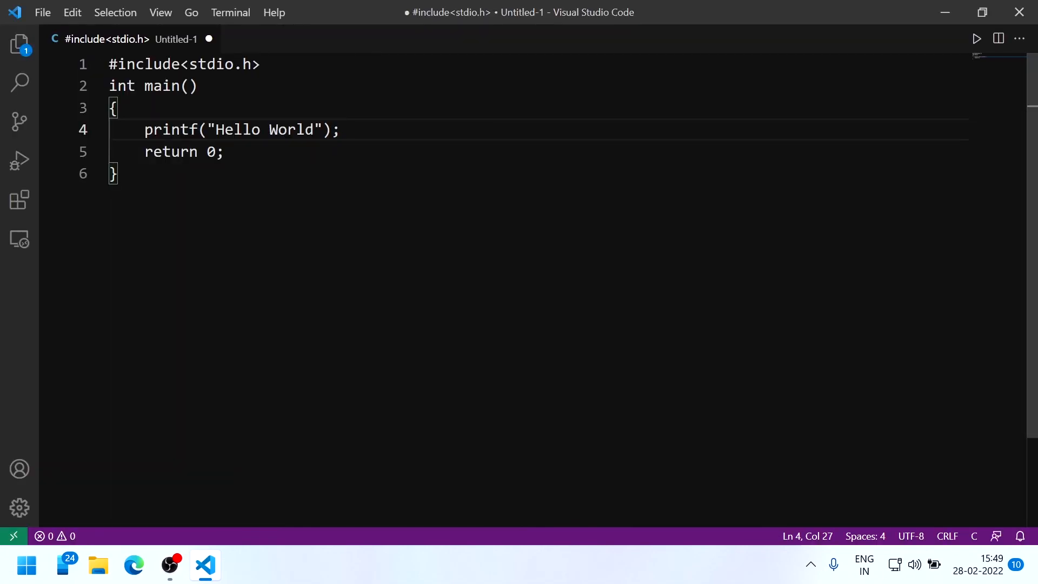
pyautogui.press('Up')
pyautogui.hotkey('ctrl', 'a')
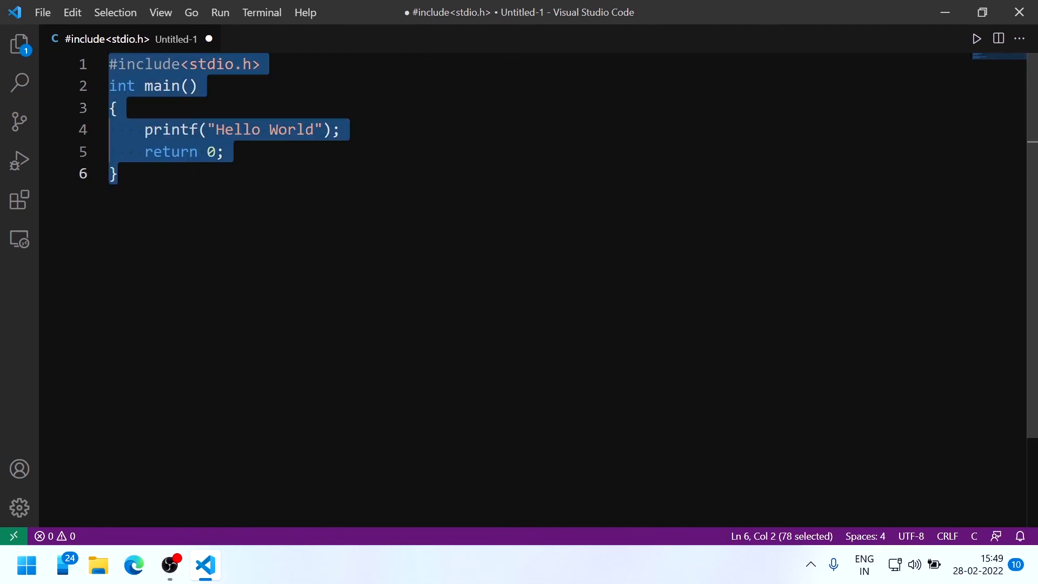
pyautogui.press('Right')
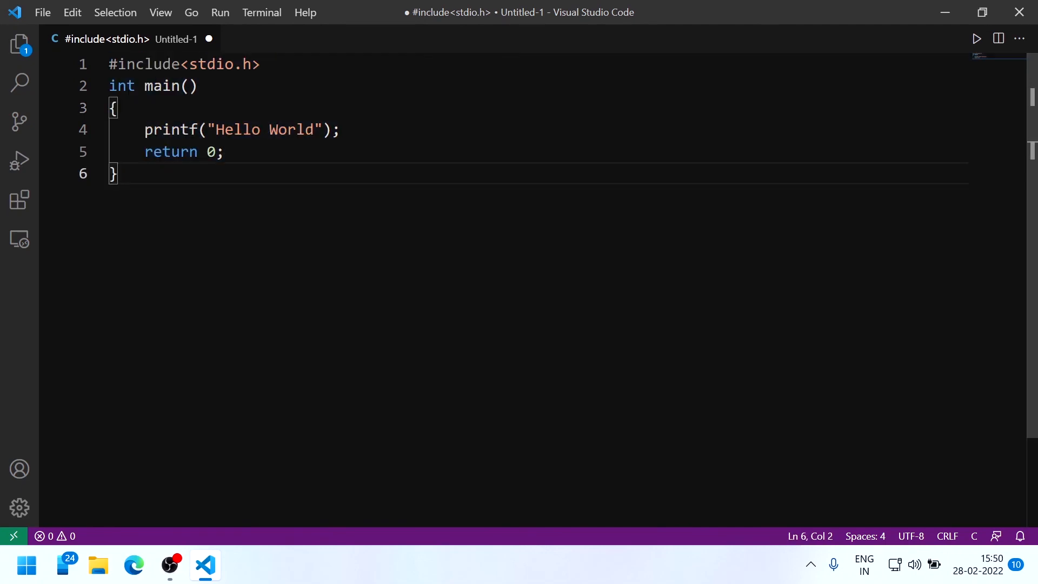
pyautogui.click(976, 46)
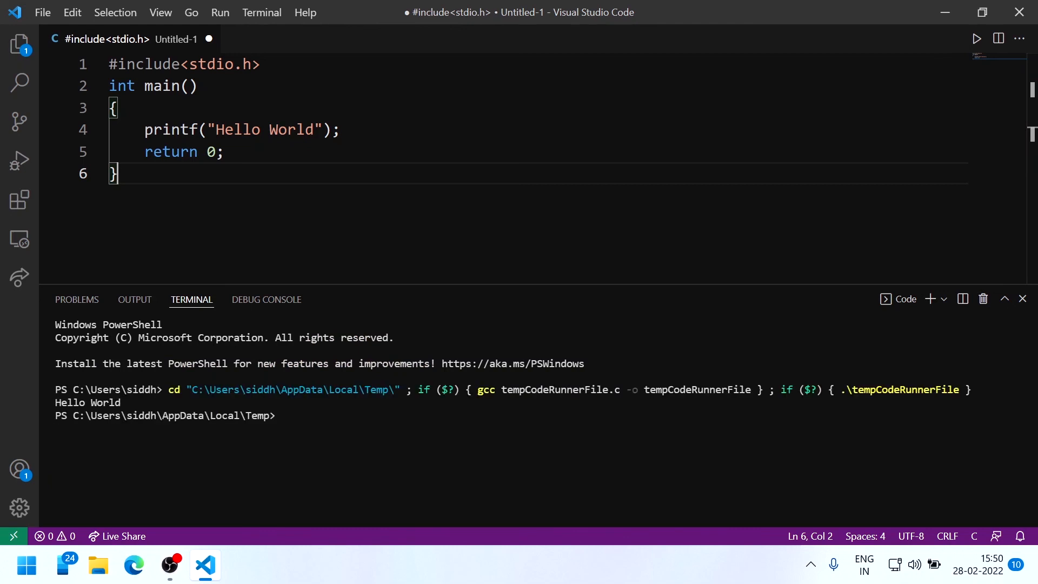
# Check the Hello World output line, then clear the terminal with cls
pyautogui.tripleClick(70, 402)
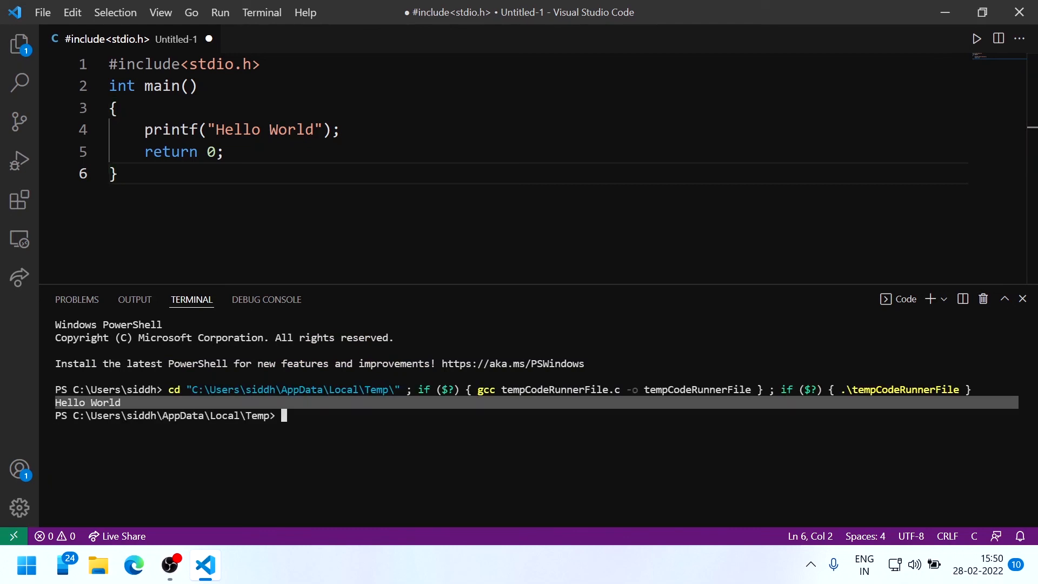
pyautogui.click(70, 402)
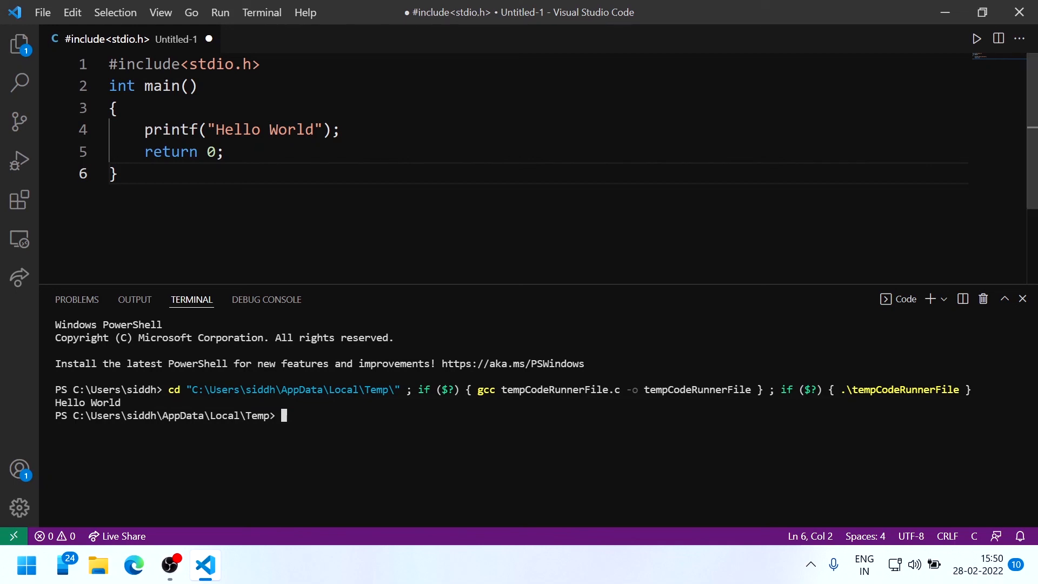
pyautogui.moveTo(172, 580)
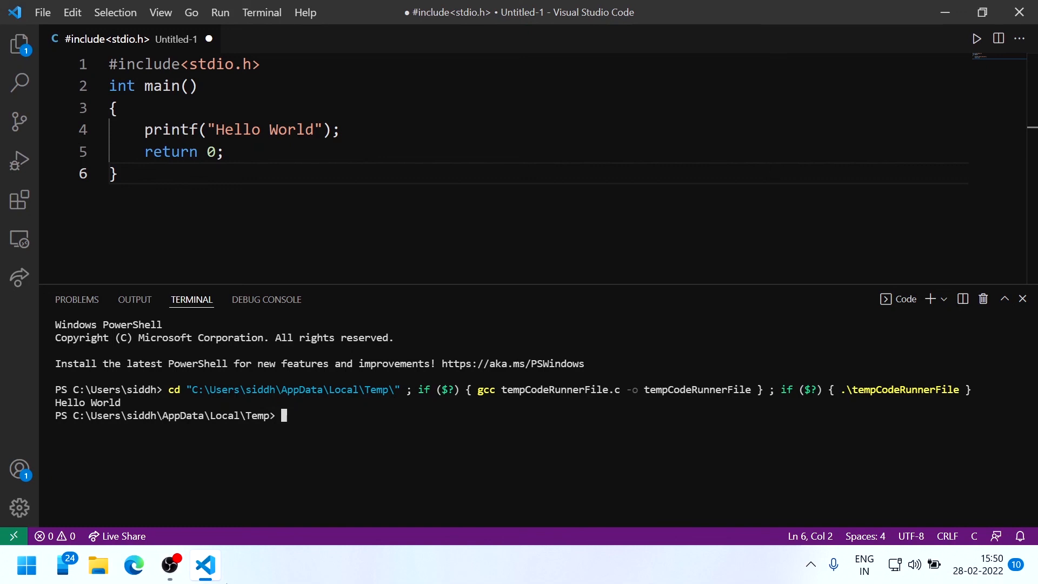
pyautogui.write('cls')
pyautogui.press('Return')
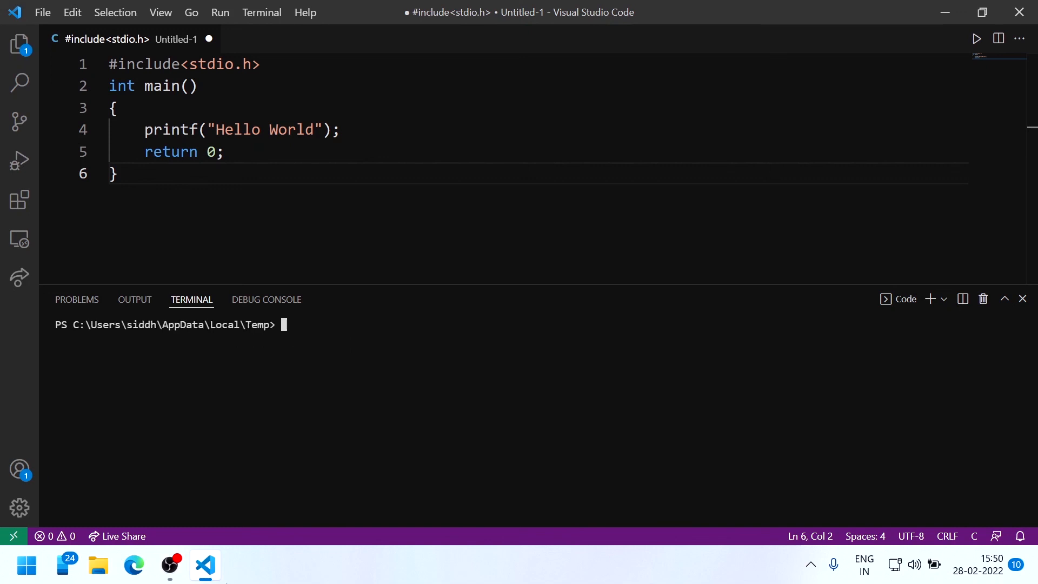